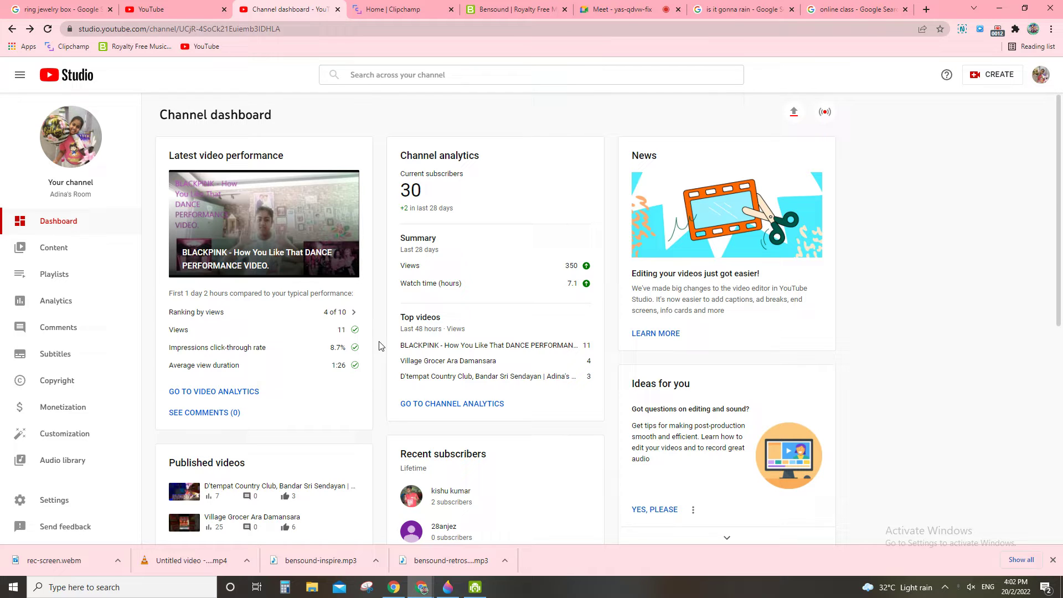
- Look through the channel's uploaded videos list, then return to the dashboard
left_click(46, 254)
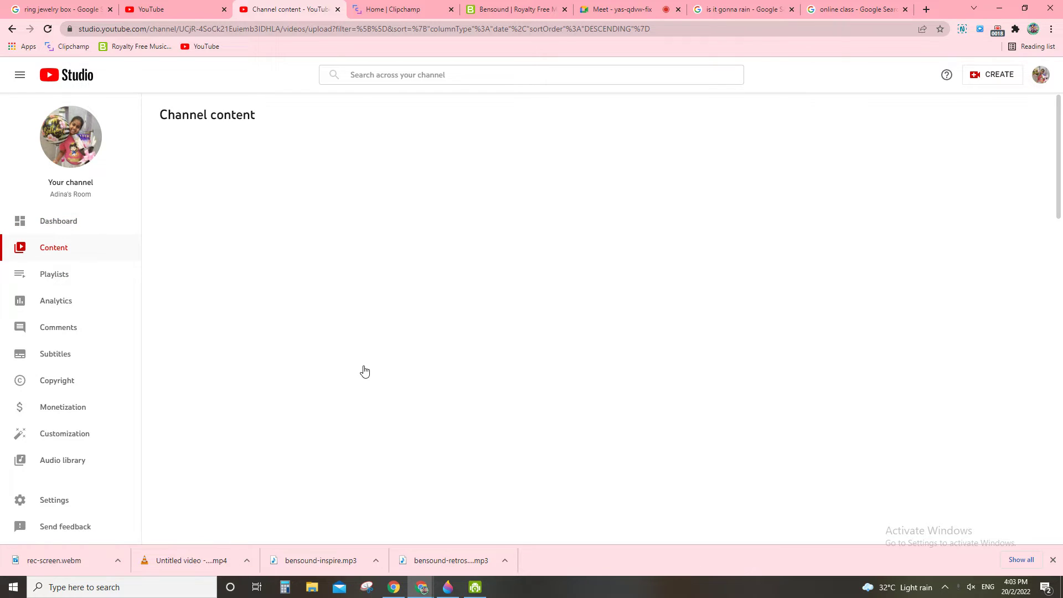
scroll(288, 365, "down", 20)
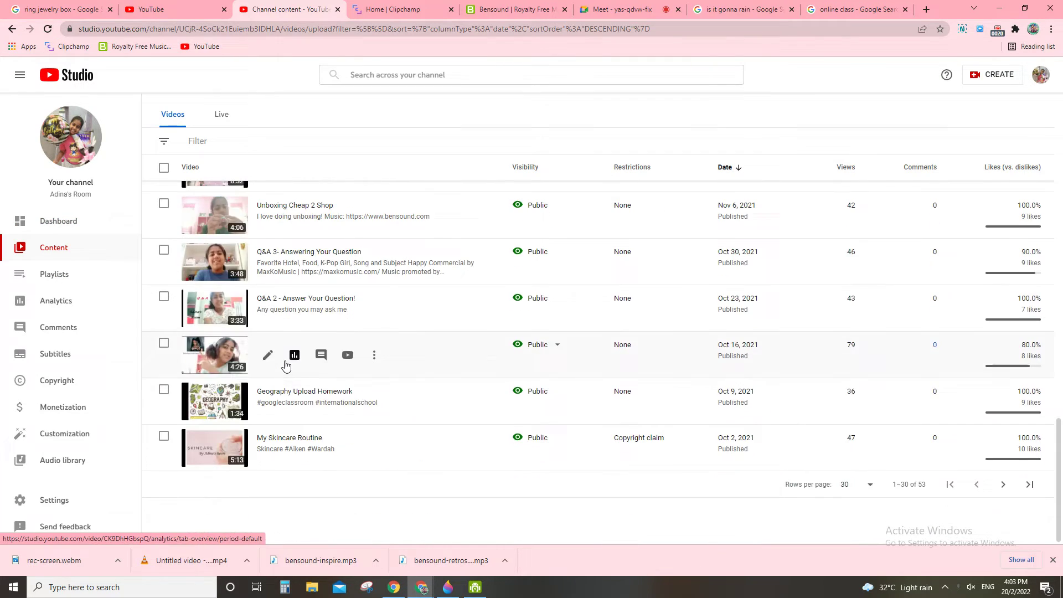
scroll(286, 366, "up", 20)
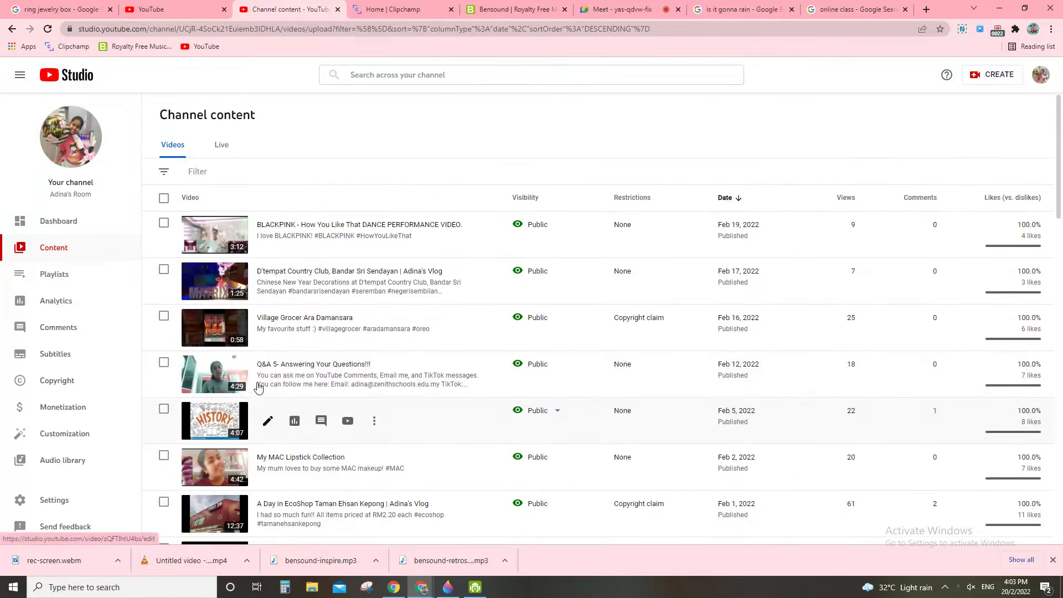
left_click(54, 228)
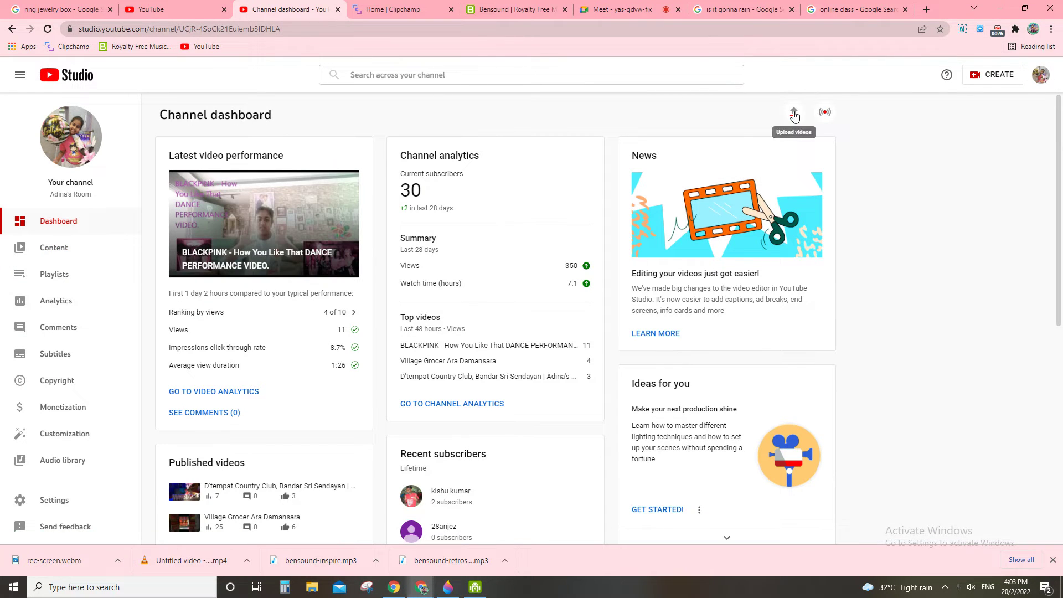
- Upload 'Untitled video - Made with Clipchamp (3)' from Downloads as a new video
left_click(793, 114)
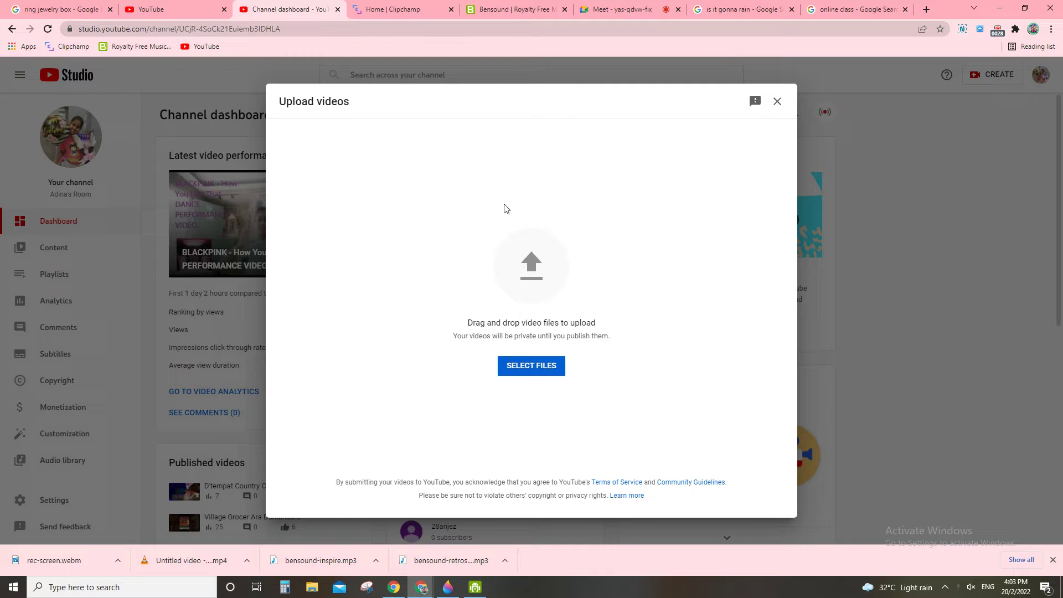
left_click(528, 370)
scroll(50, 166, "up", 4)
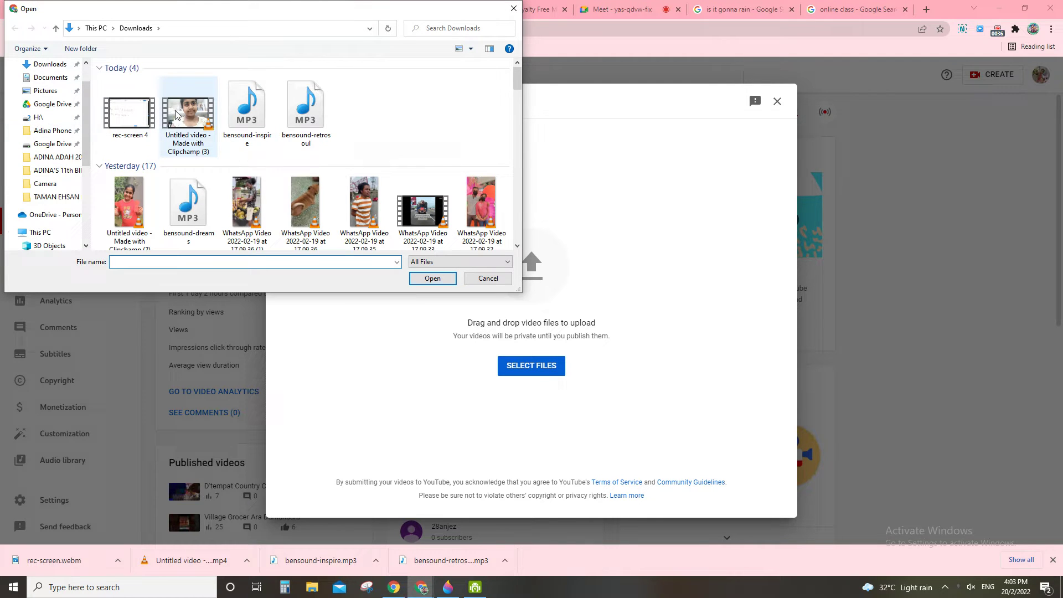
left_click(195, 108)
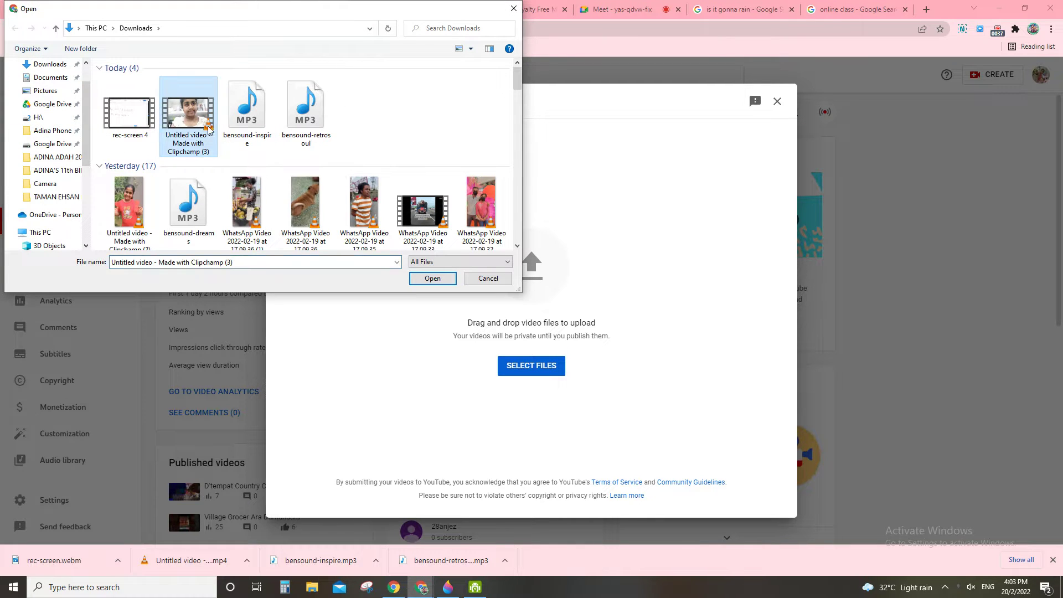
left_click(431, 277)
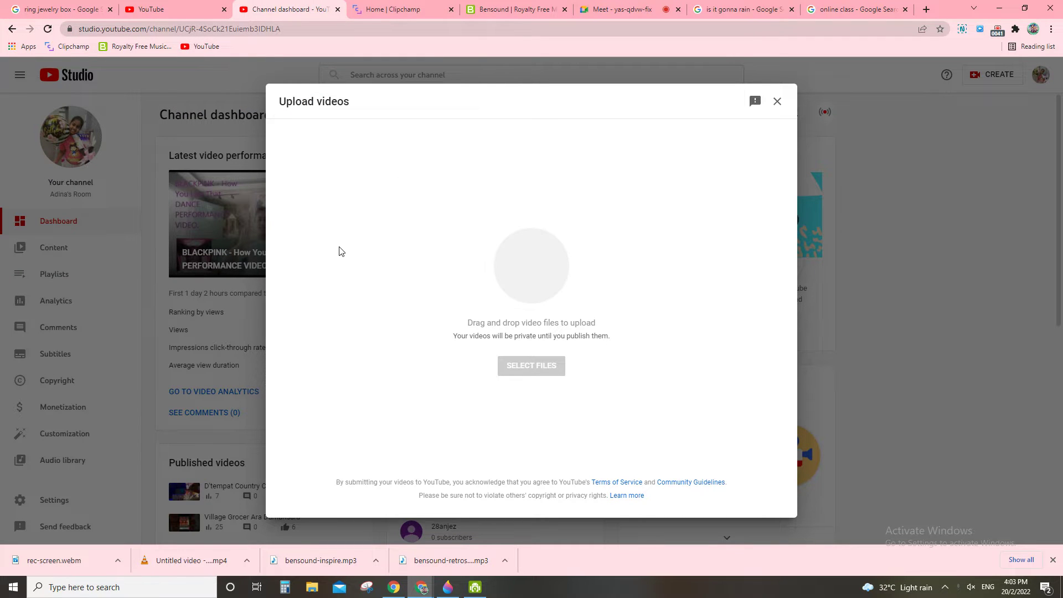
- Replace the default title with 'Get Ready With Me For Dinner.', correcting the typos
triple_click(451, 221)
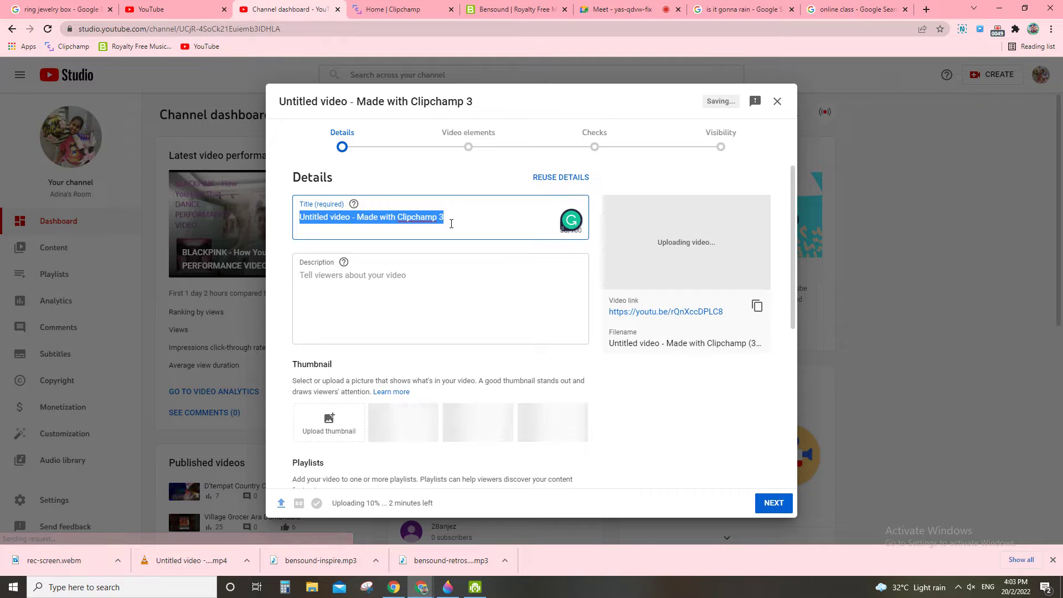
type("g")
key("BackSpace")
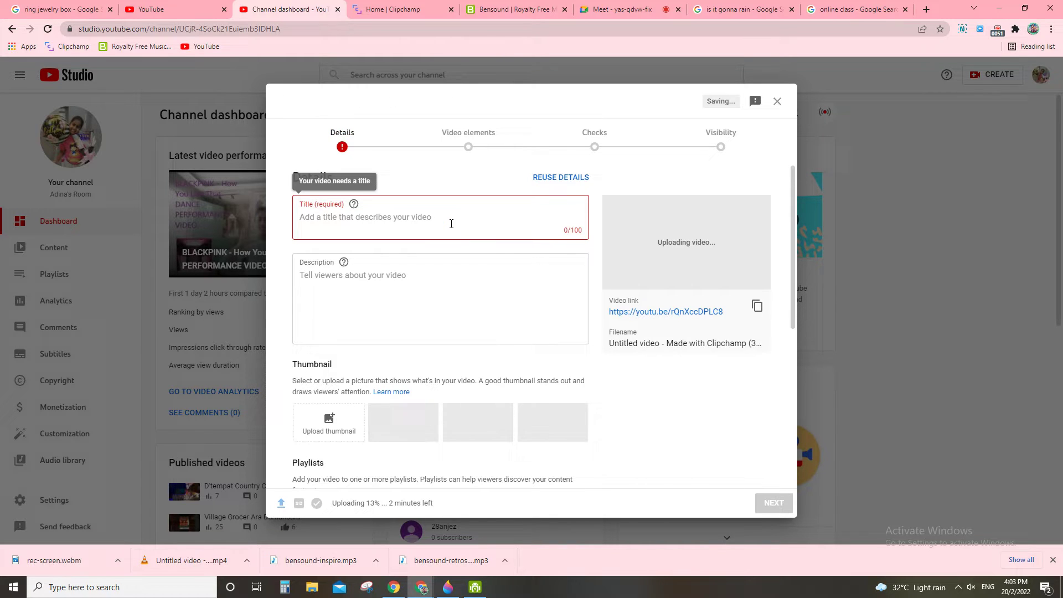
type("G")
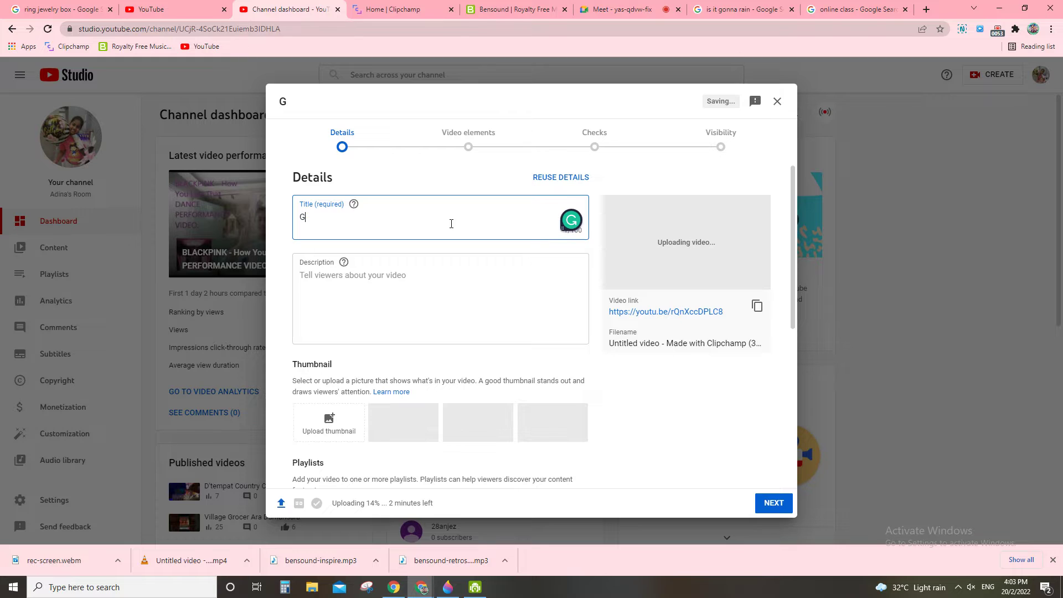
type("Eet ")
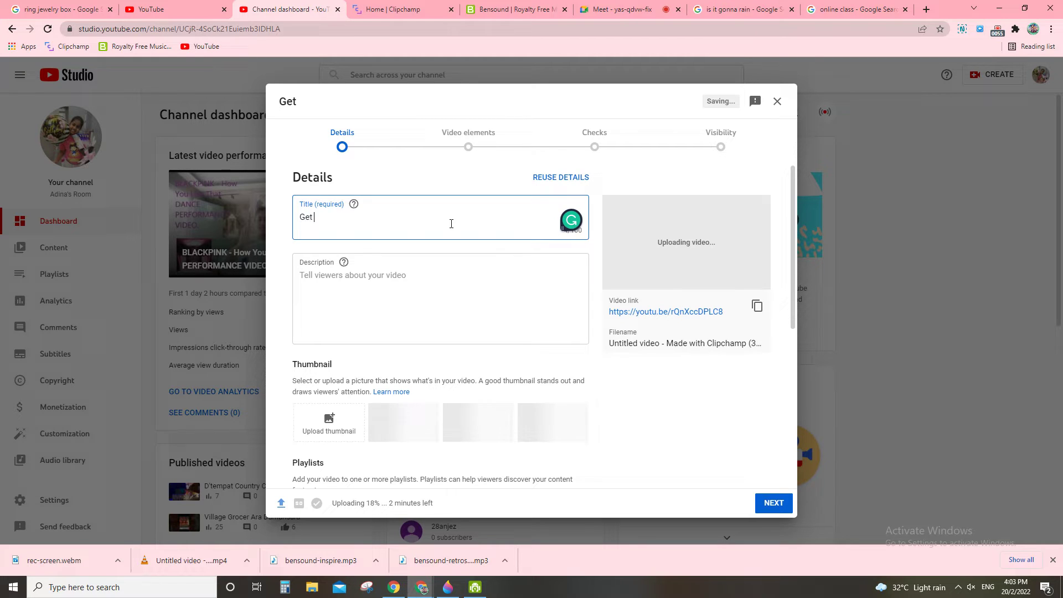
type("RE")
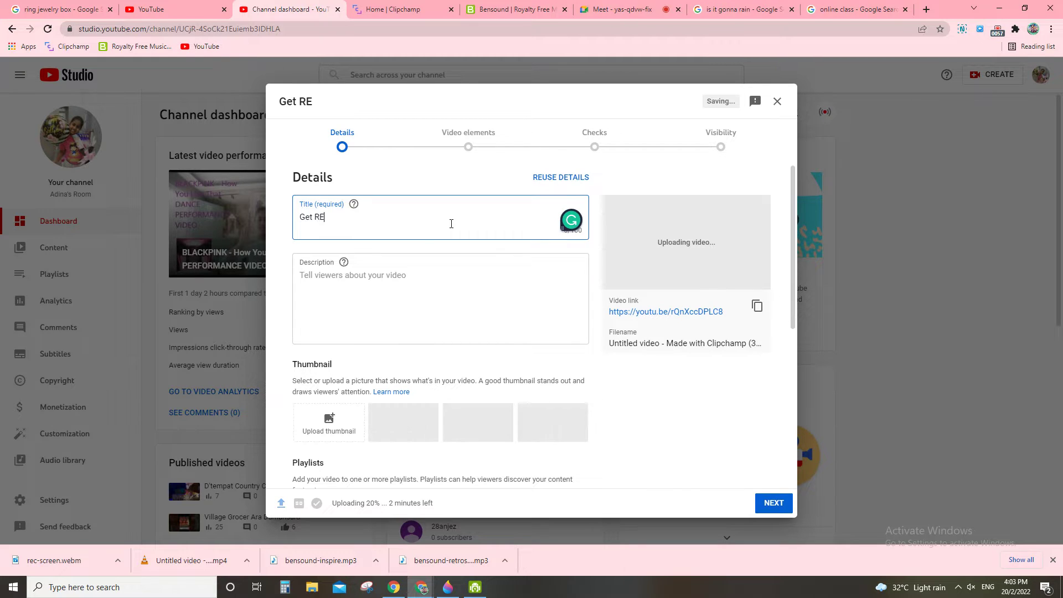
key("BackSpace")
type("eady")
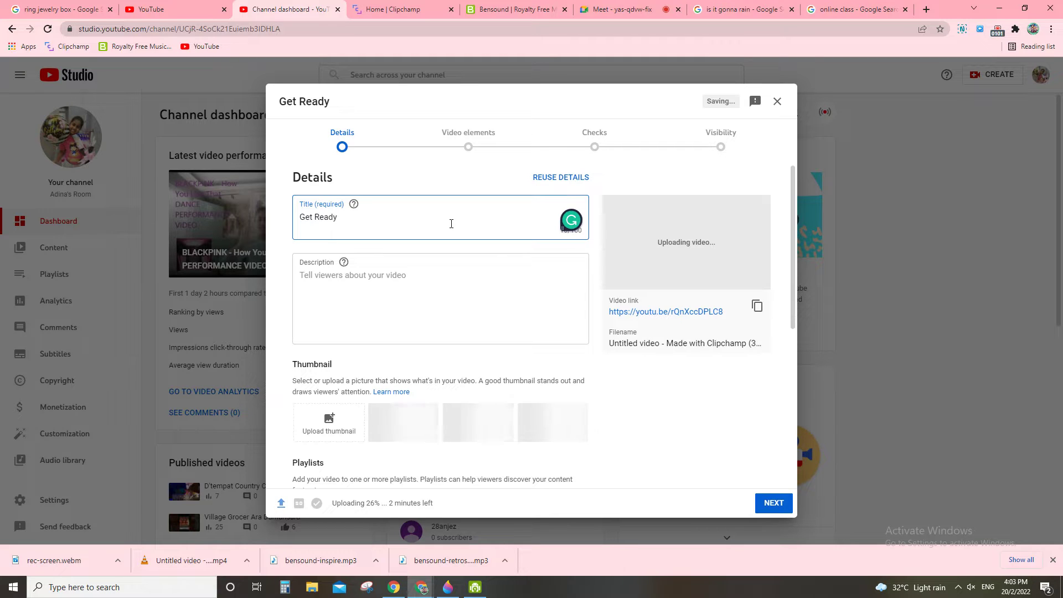
type(" Wit")
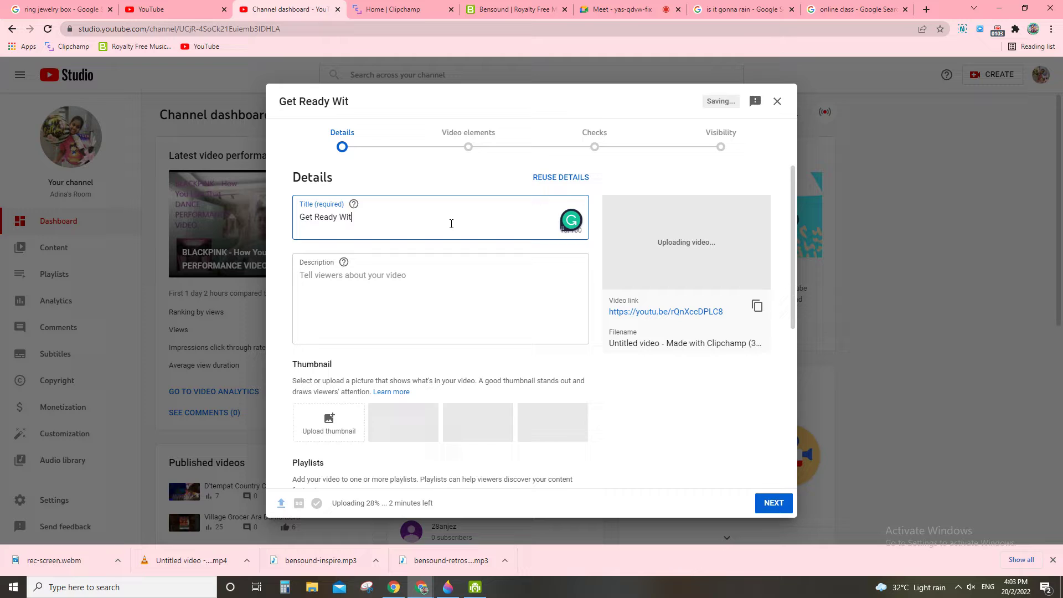
type("h Me")
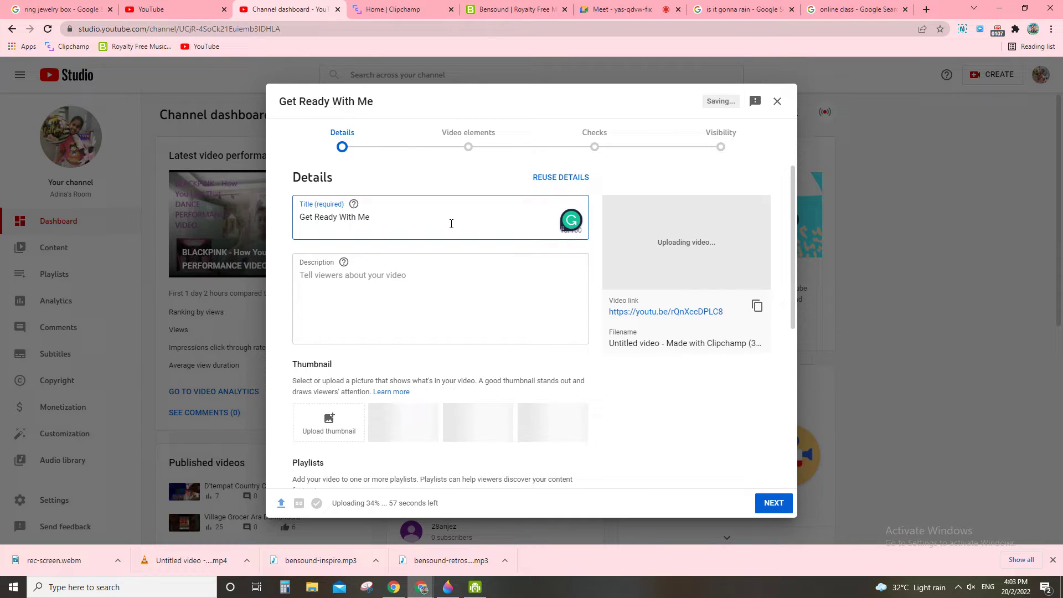
type(" For ")
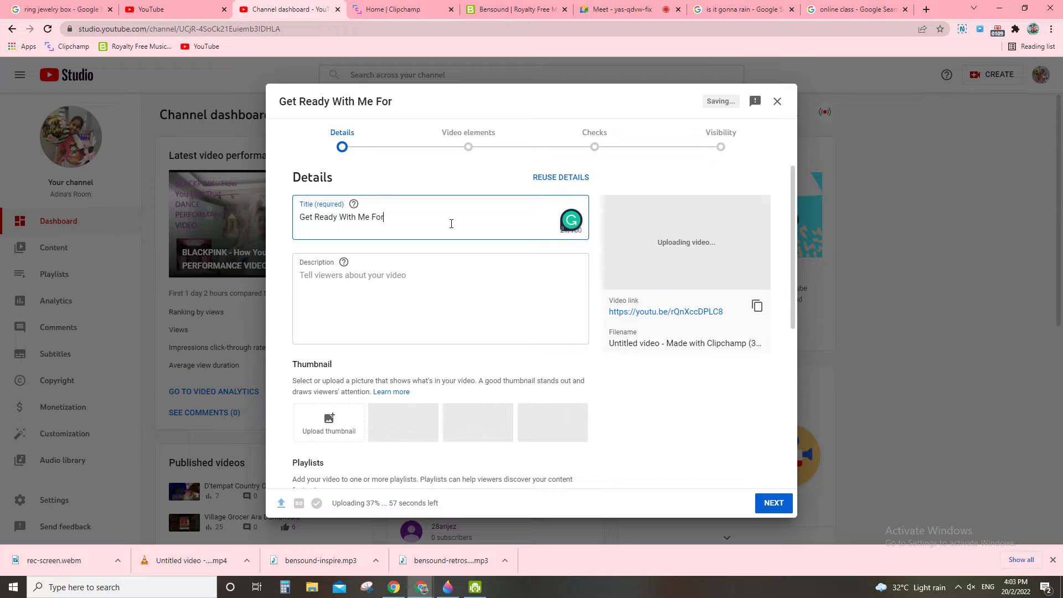
type("Dinner")
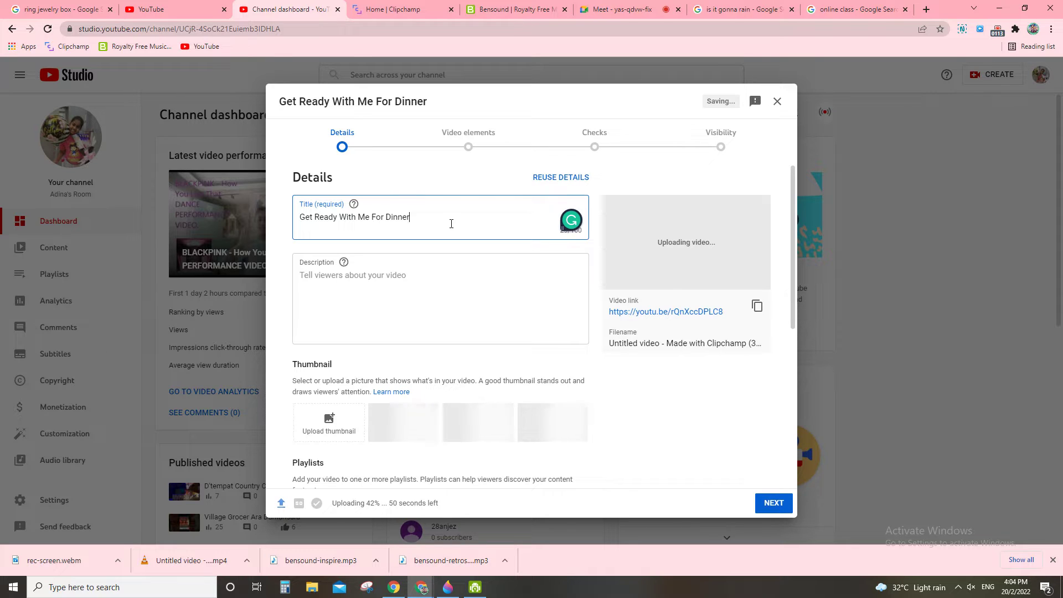
type("0")
key("BackSpace")
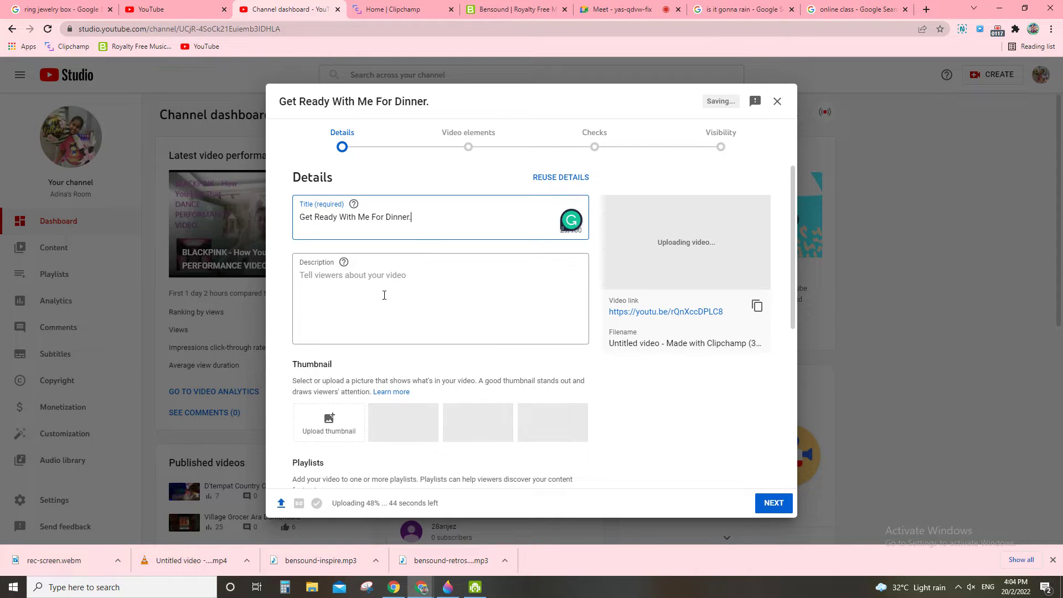
- Type the hashtag #getreadywithme into the video description, fixing typing mistakes
left_click(371, 276)
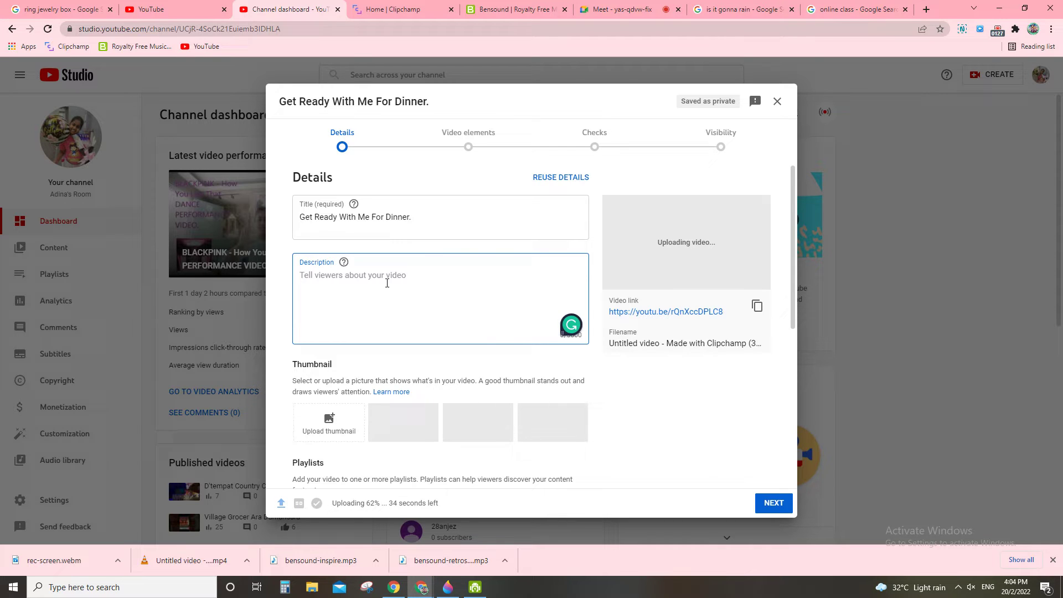
type("I")
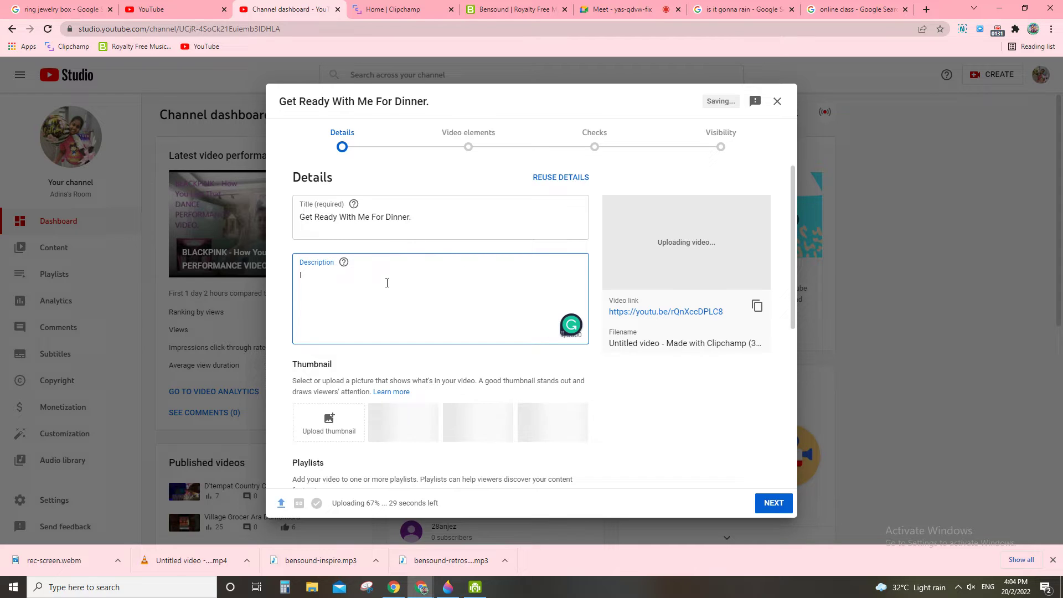
type(" like")
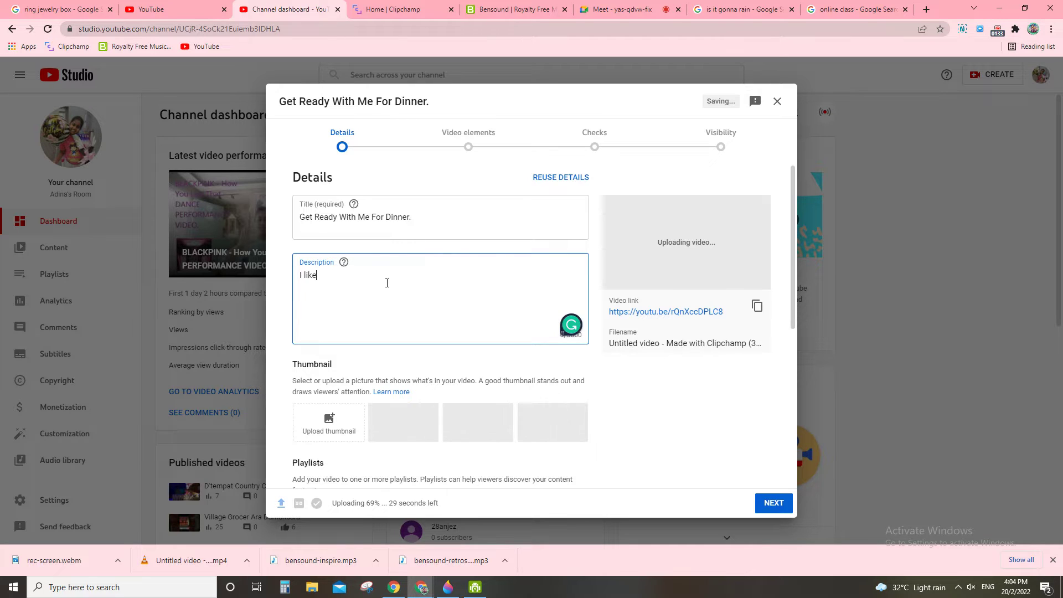
key("BackSpace")
key("BackSpace")
key("BackSpace")
key("BackSpace")
key("BackSpace")
key("BackSpace")
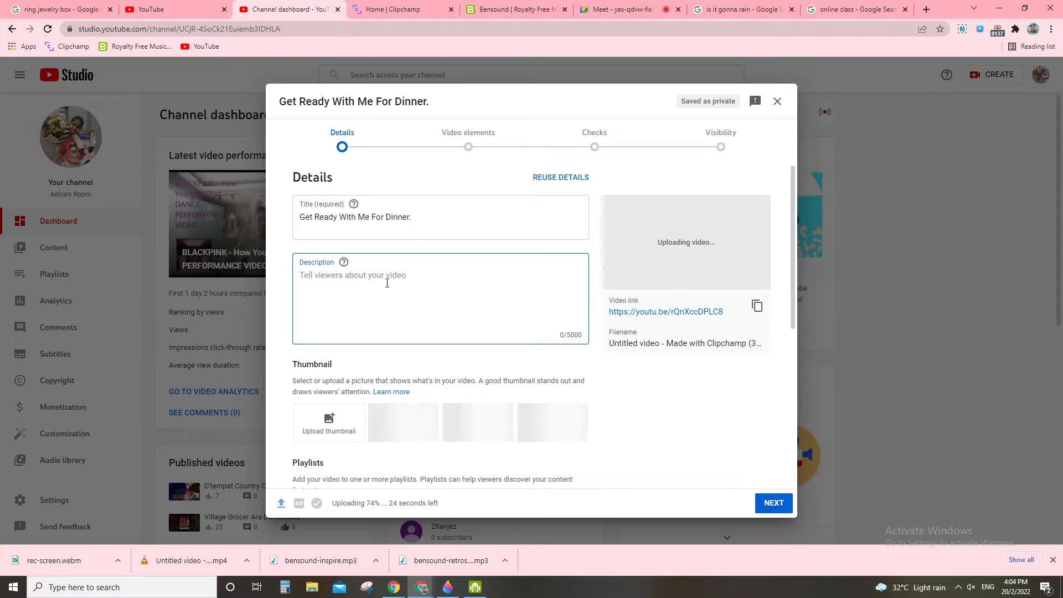
type("#")
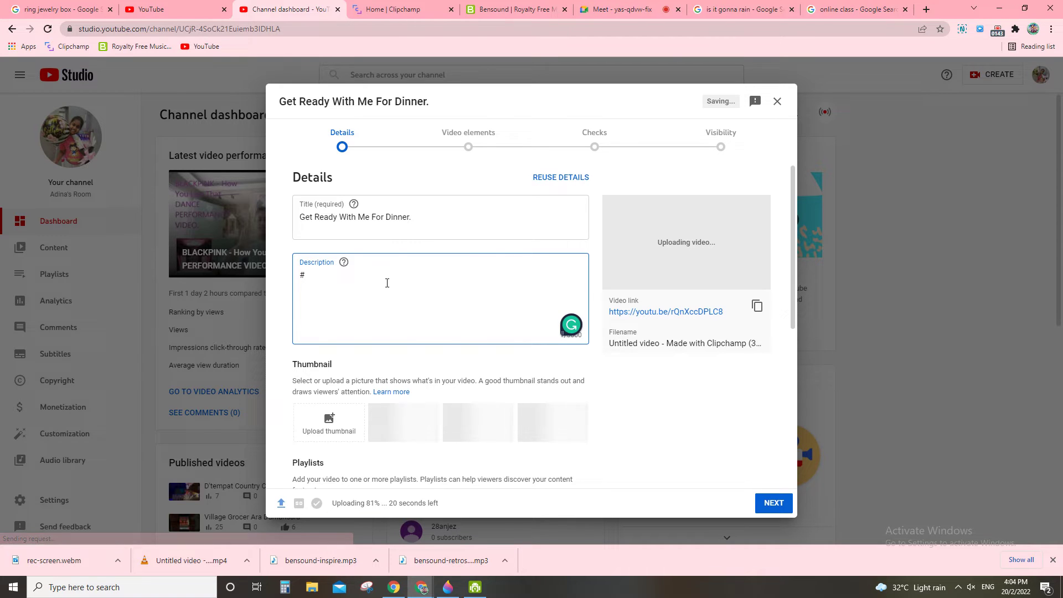
type("ge")
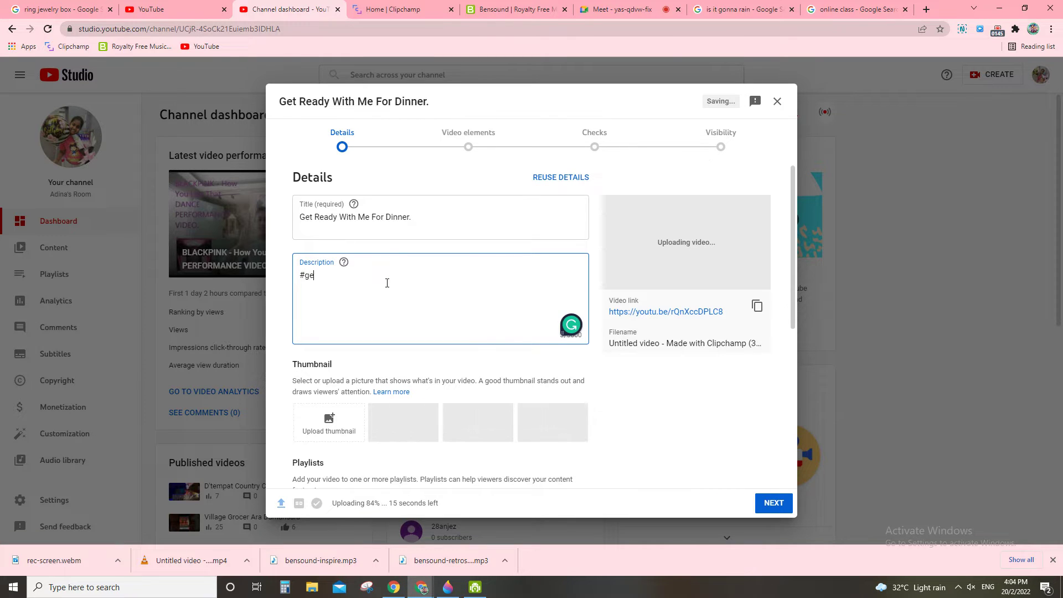
key("BackSpace")
type("get")
key("BackSpace")
key("BackSpace")
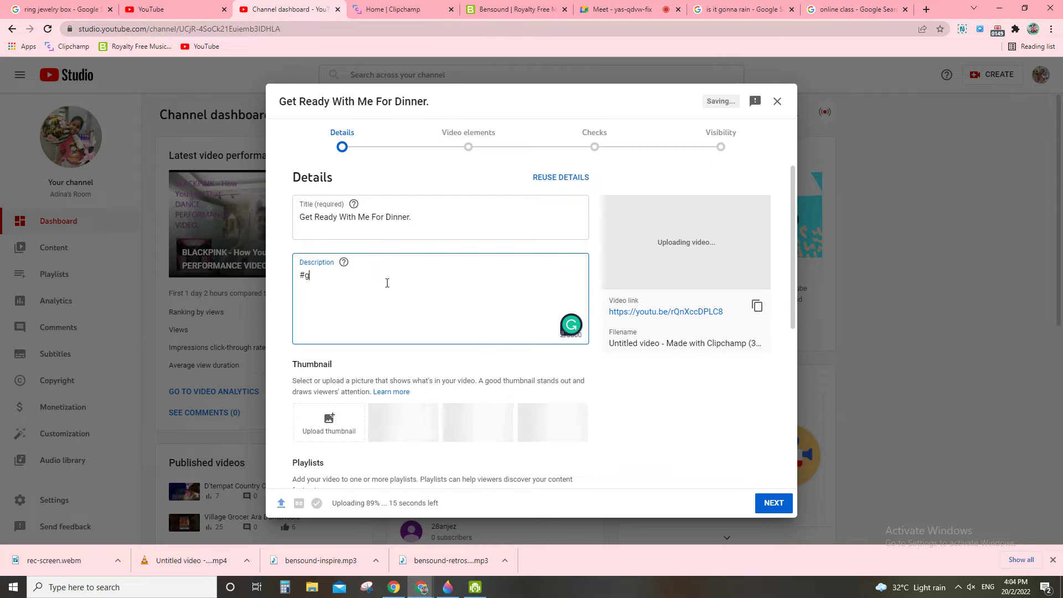
type("get")
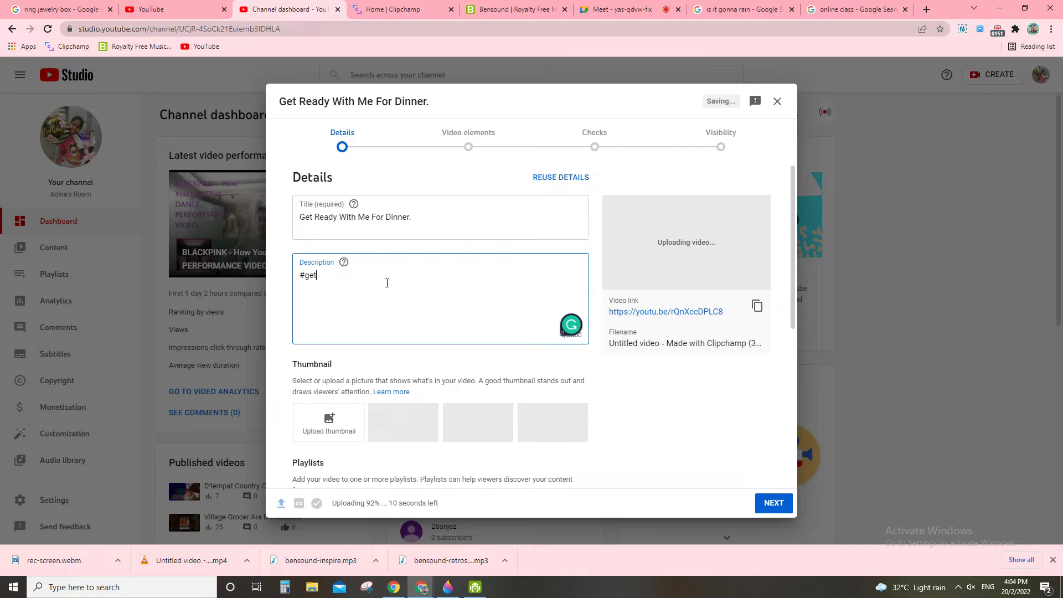
type("read")
key("BackSpace")
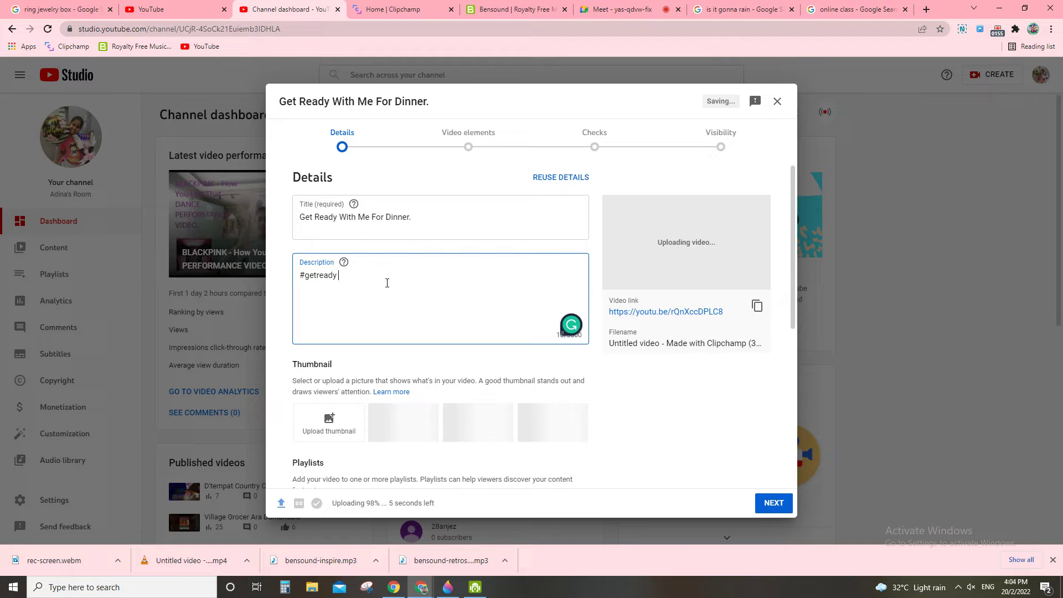
type("with")
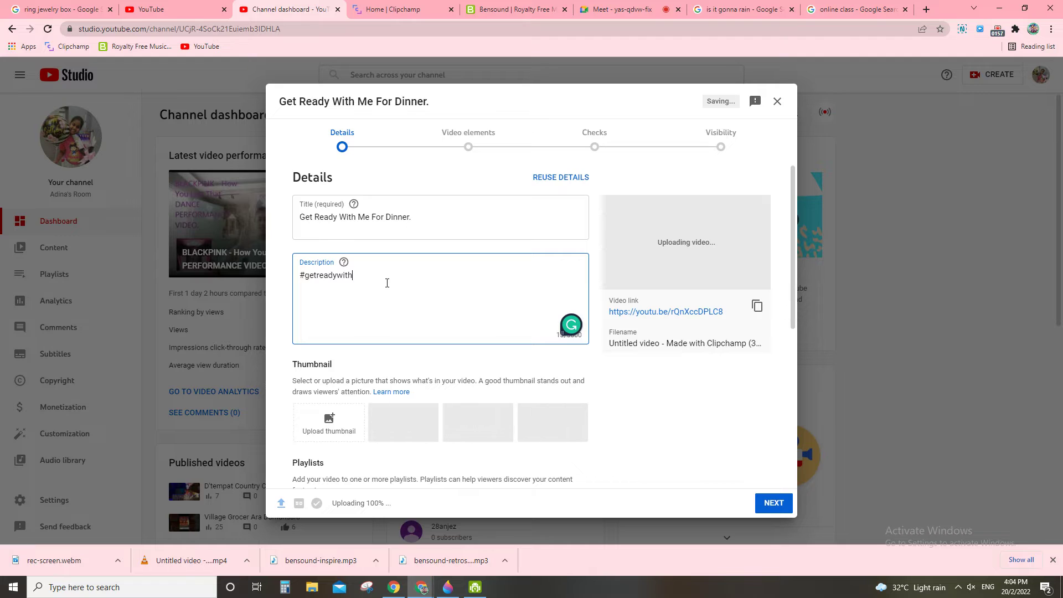
key("BackSpace")
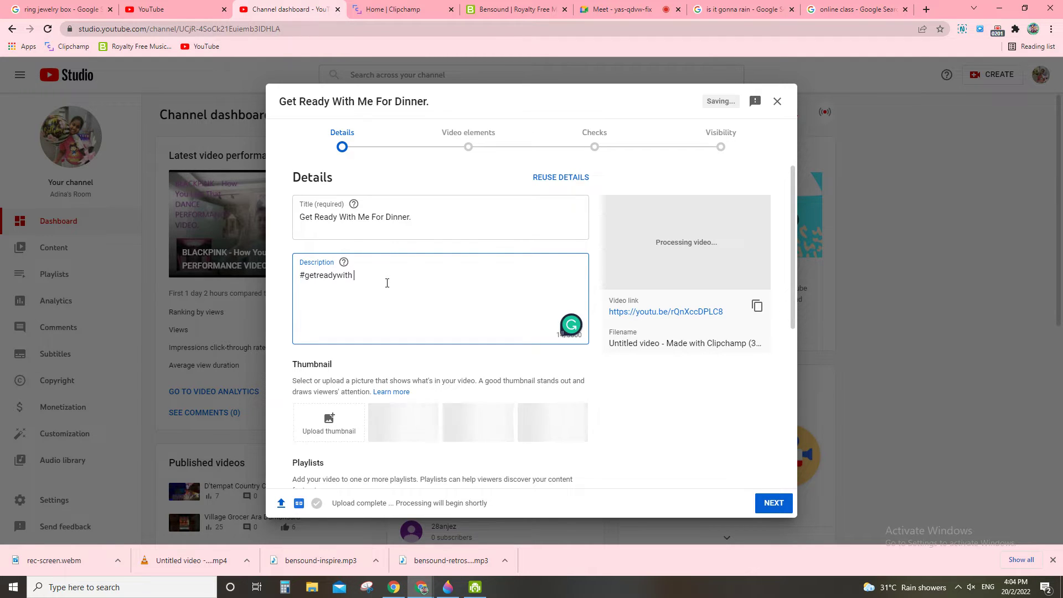
type("me")
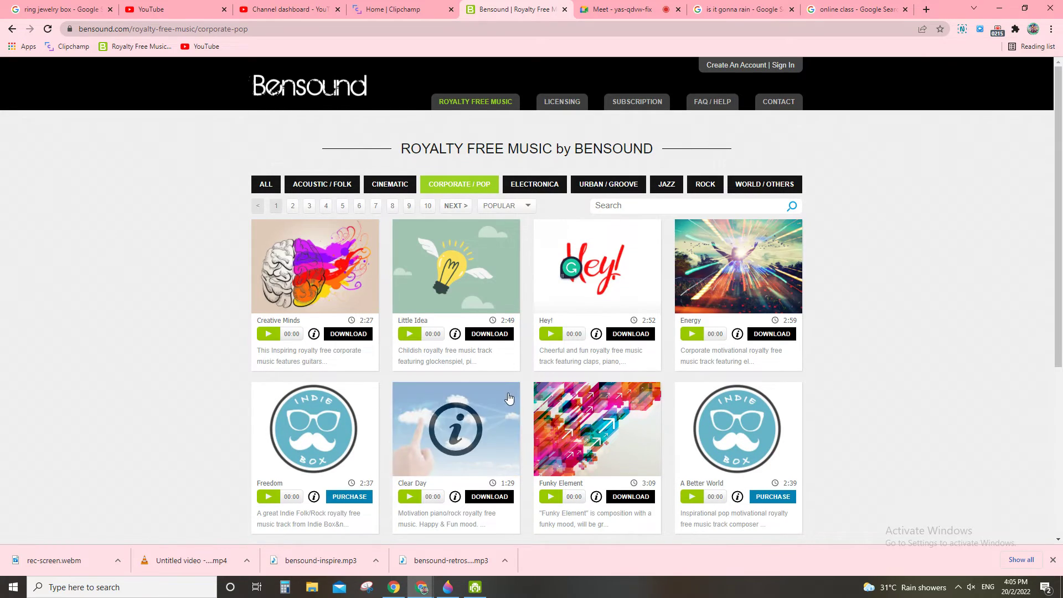
- Open the Inspire track's page on Bensound, then return to the corporate-pop track list
scroll(551, 351, "down", 5)
scroll(596, 451, "up", 1)
scroll(595, 451, "down", 2)
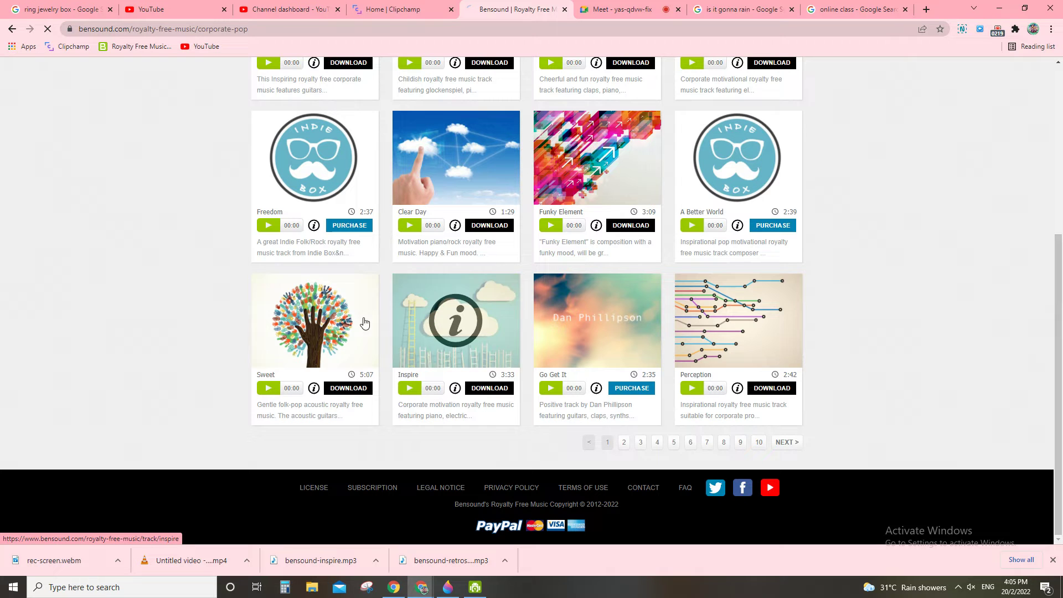
left_click(446, 313)
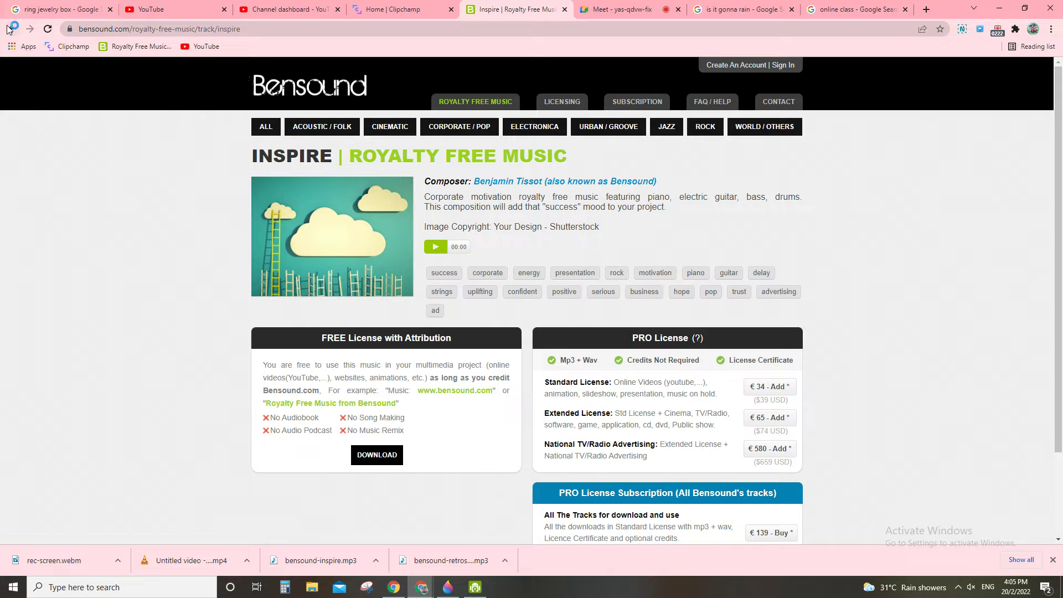
key("alt+Left")
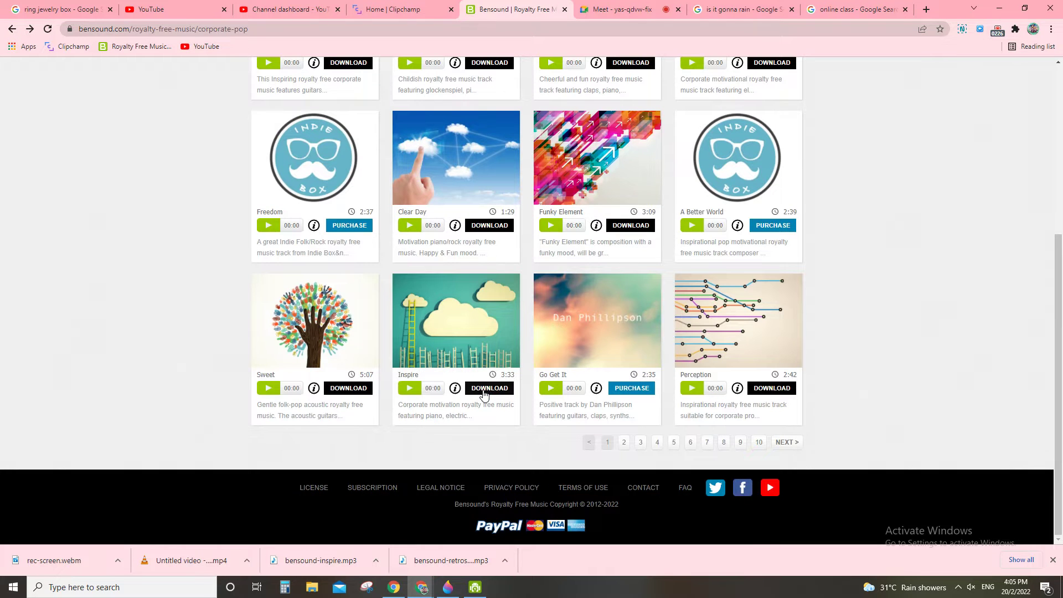
left_click(484, 390)
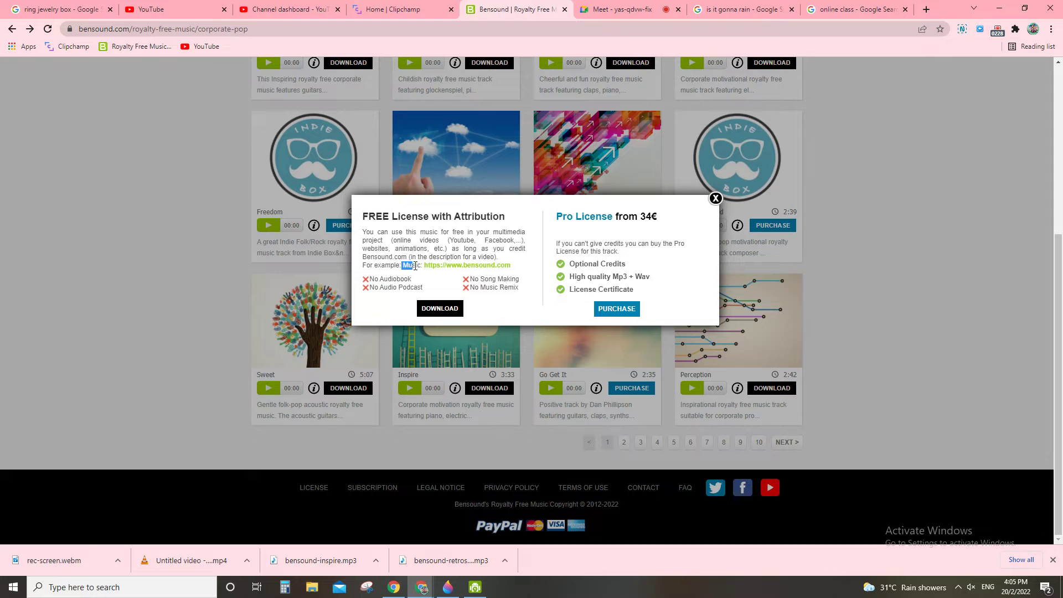
left_click_drag(415, 266, 439, 265)
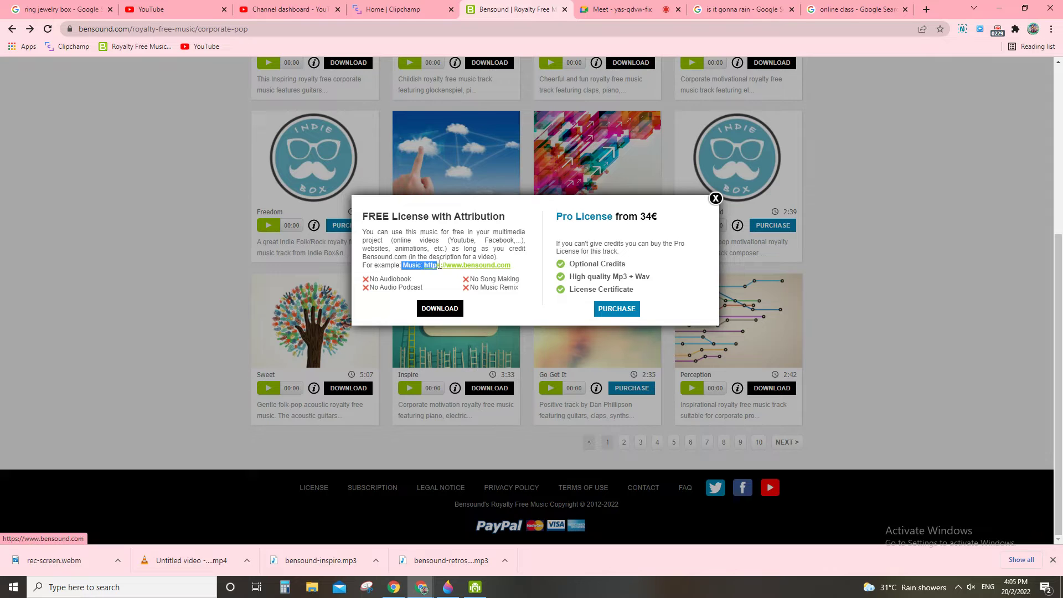
right_click(496, 267)
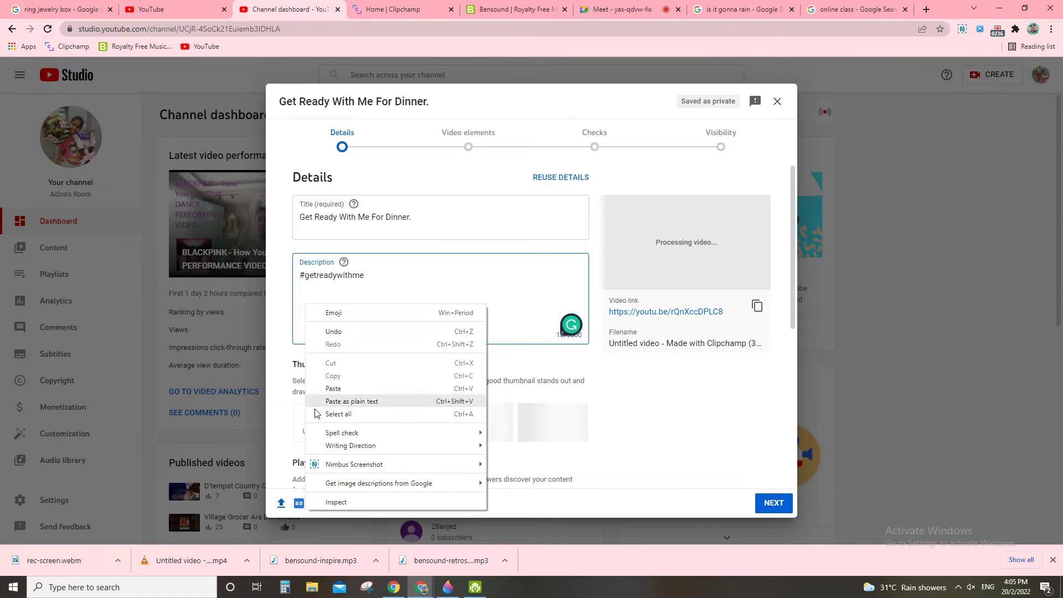
left_click(333, 391)
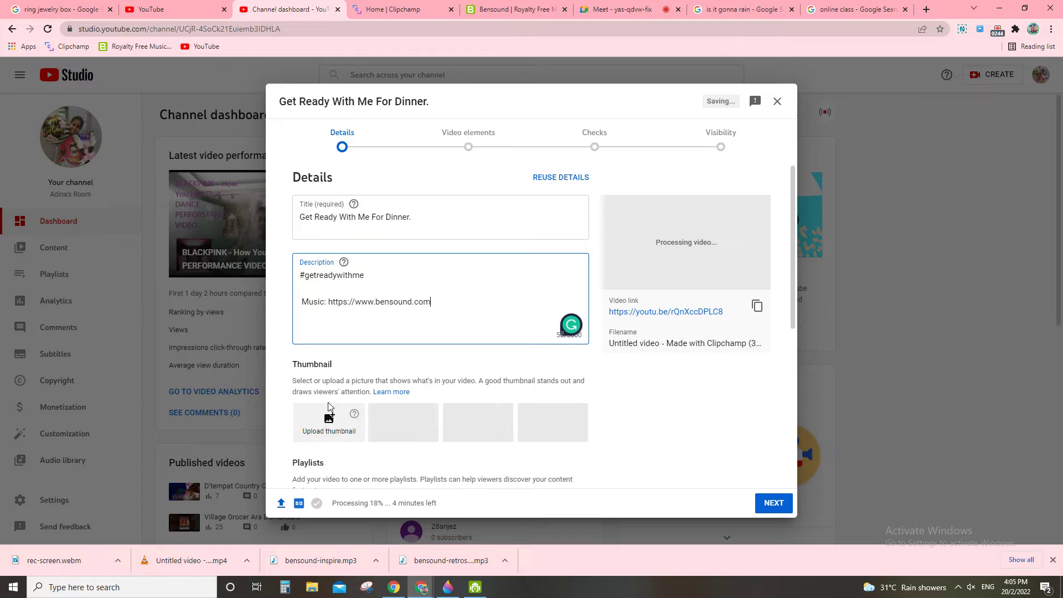
scroll(328, 407, "down", 2)
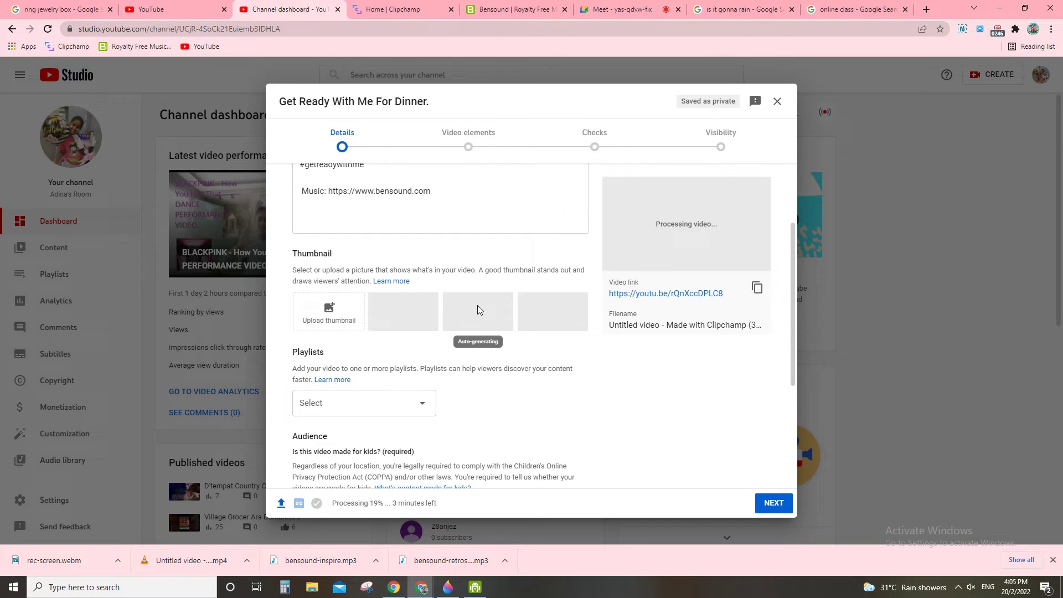
- Upload the Desktop image '5' as the video's custom thumbnail
left_click(319, 308)
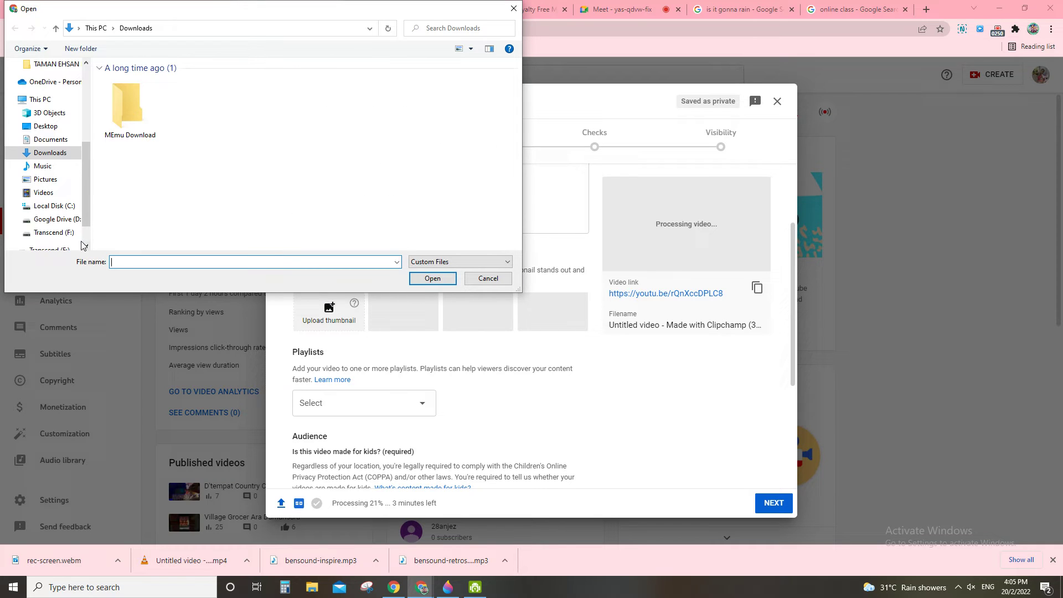
scroll(47, 183, "up", 2)
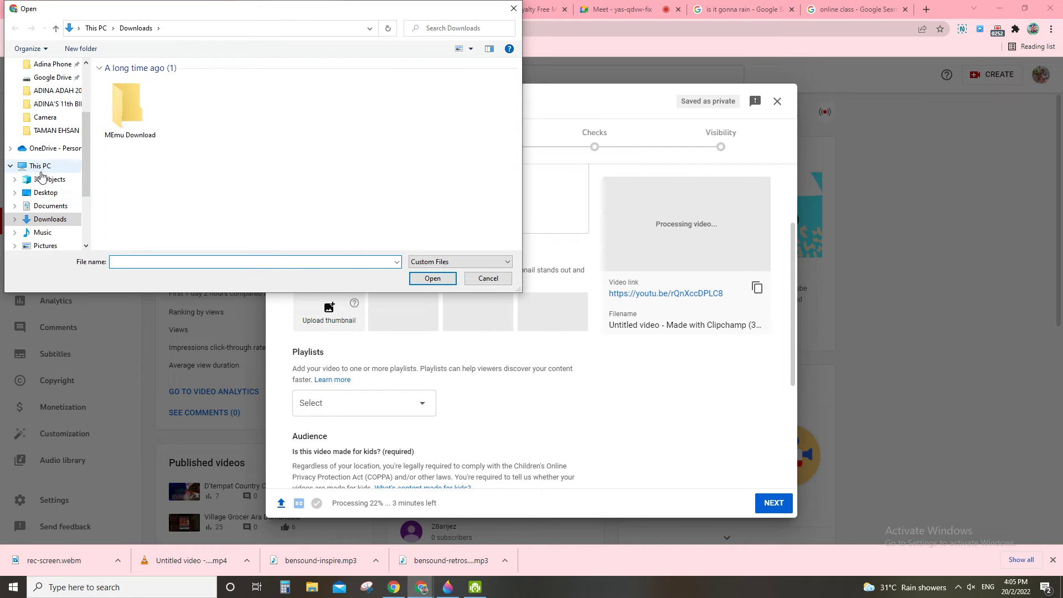
left_click(46, 194)
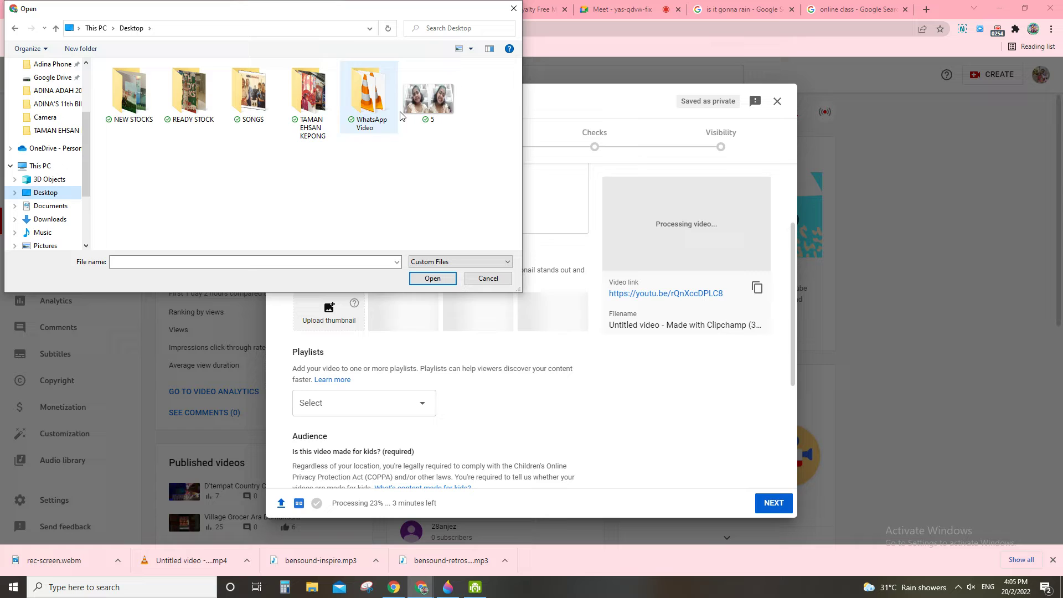
left_click(440, 98)
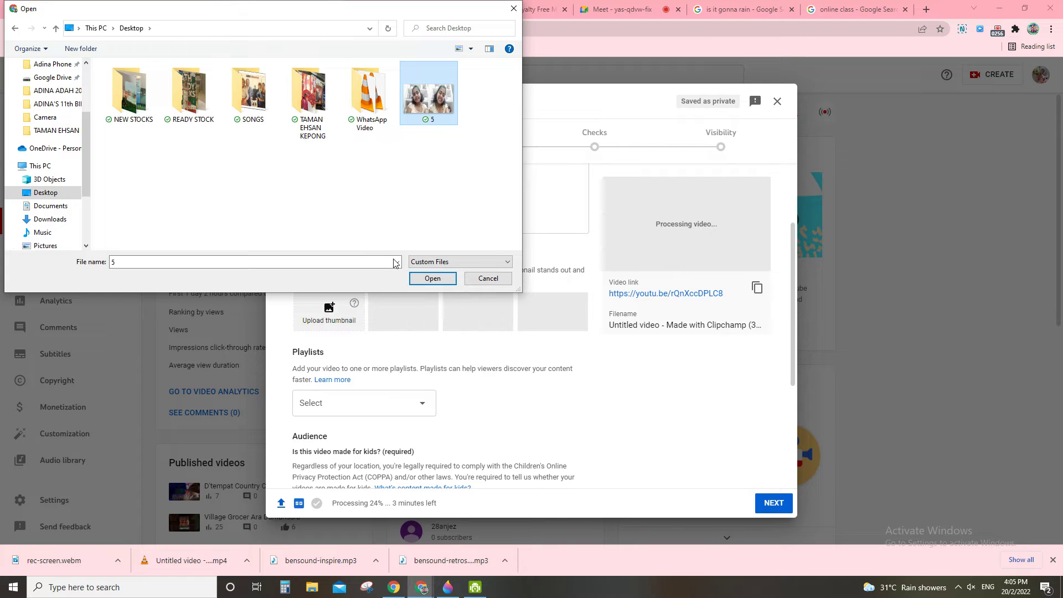
left_click(432, 279)
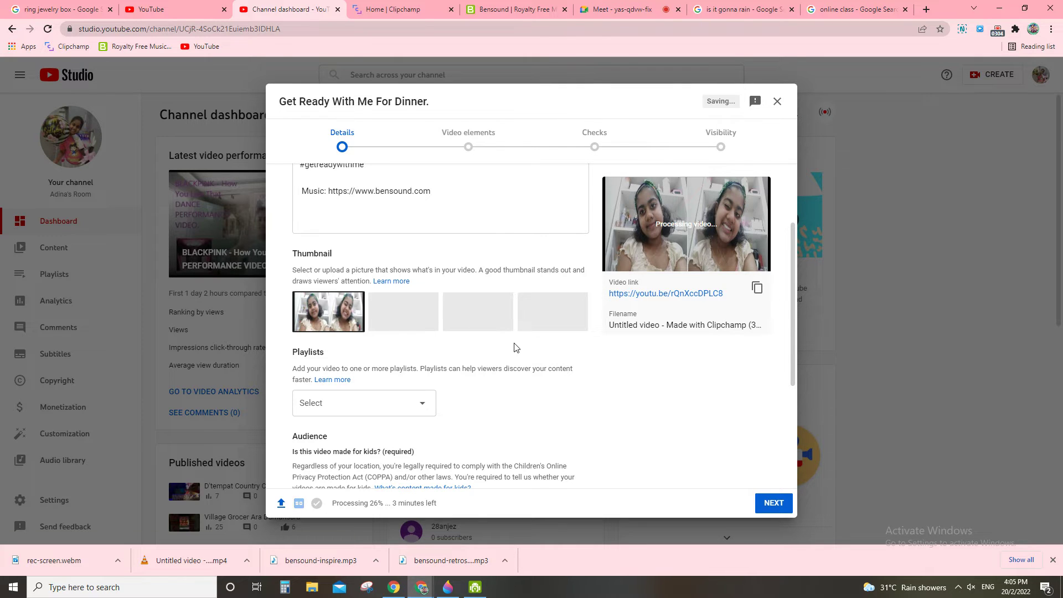
- Choose 'No, it's not made for kids', review the extra settings, and advance to Video elements
scroll(514, 347, "down", 3)
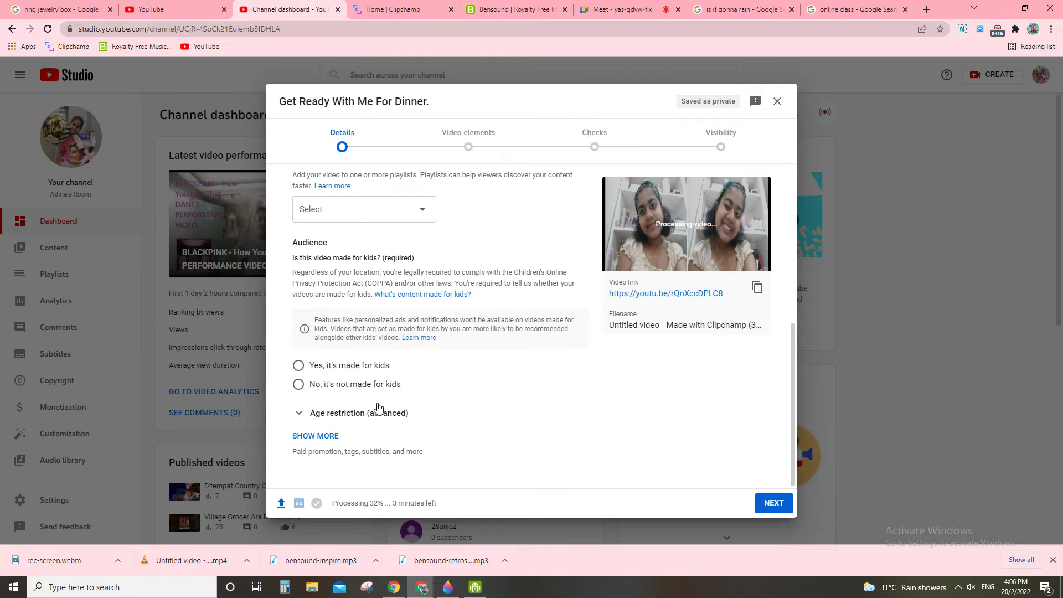
left_click(299, 385)
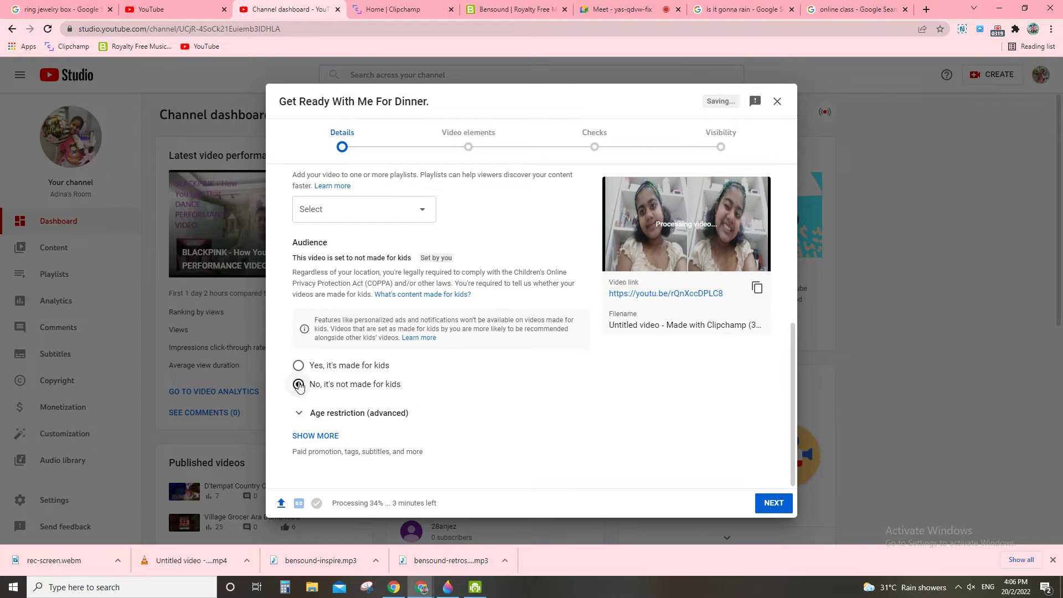
left_click(316, 437)
scroll(321, 366, "down", 4)
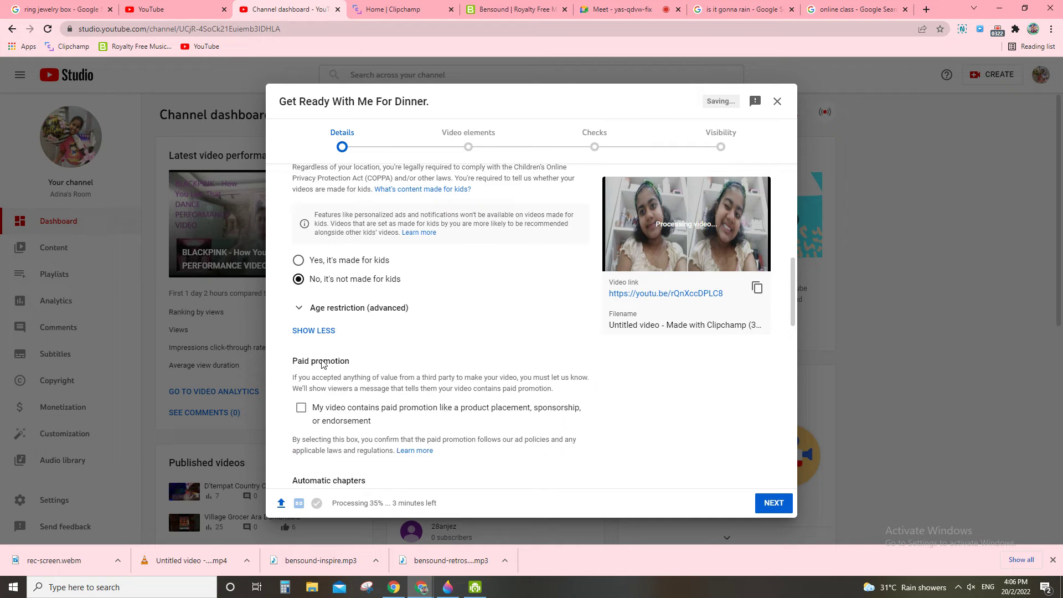
scroll(321, 364, "down", 10)
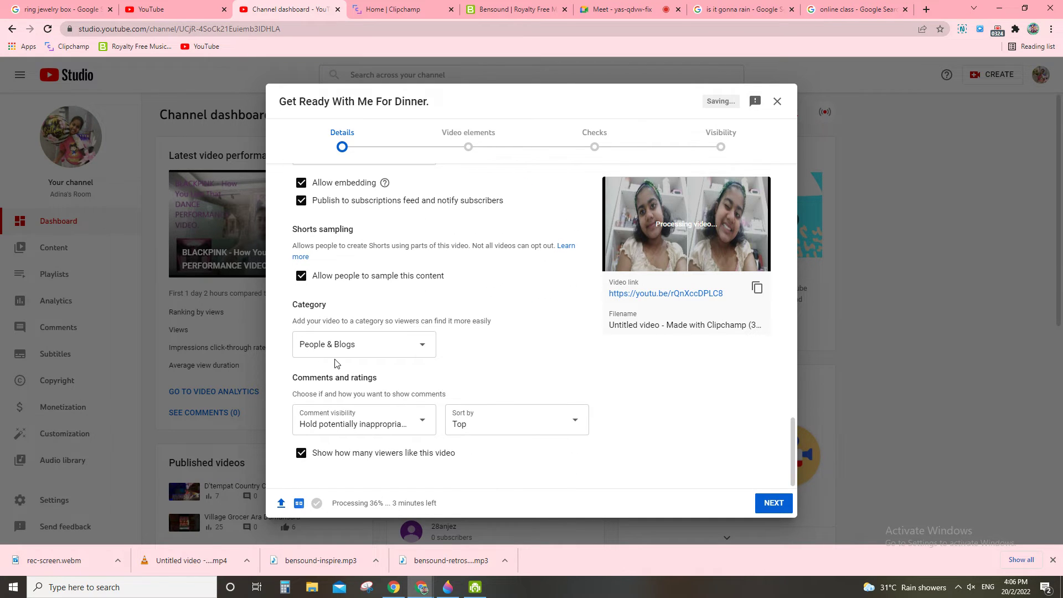
scroll(335, 364, "up", 10)
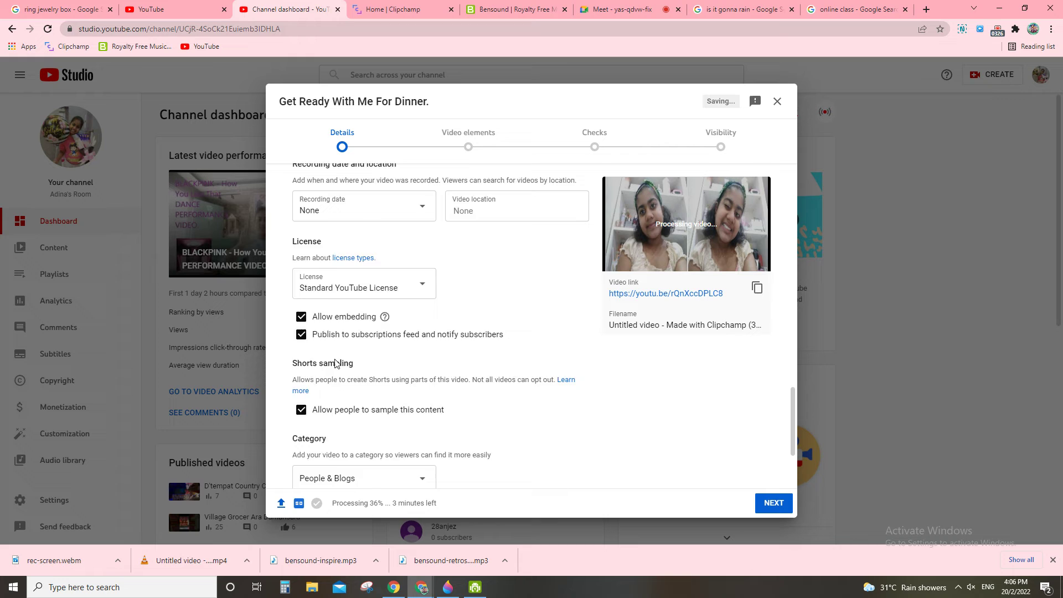
scroll(335, 363, "up", 2)
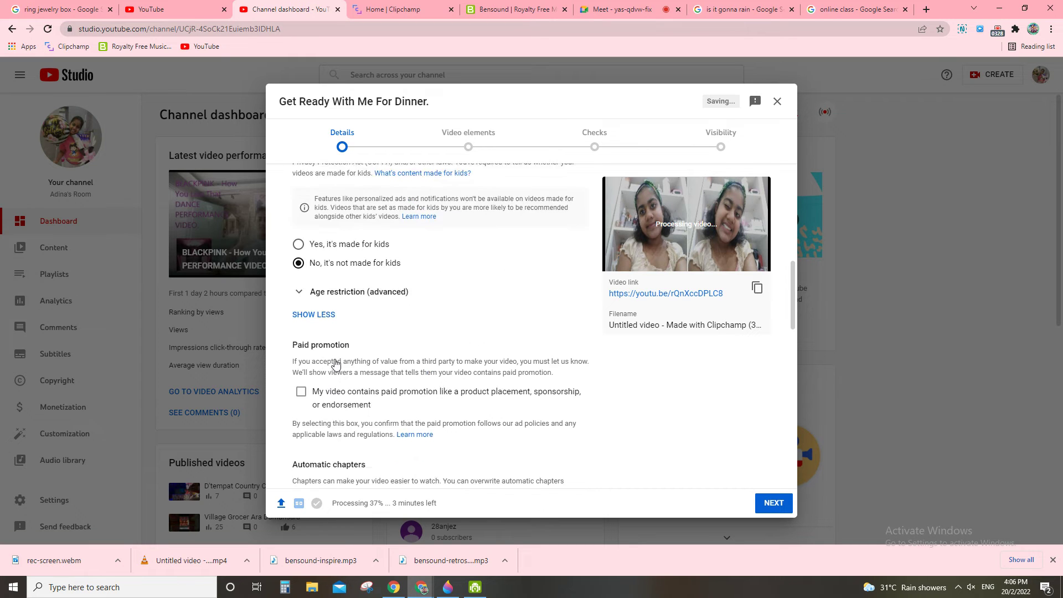
scroll(683, 457, "down", 10)
left_click(774, 504)
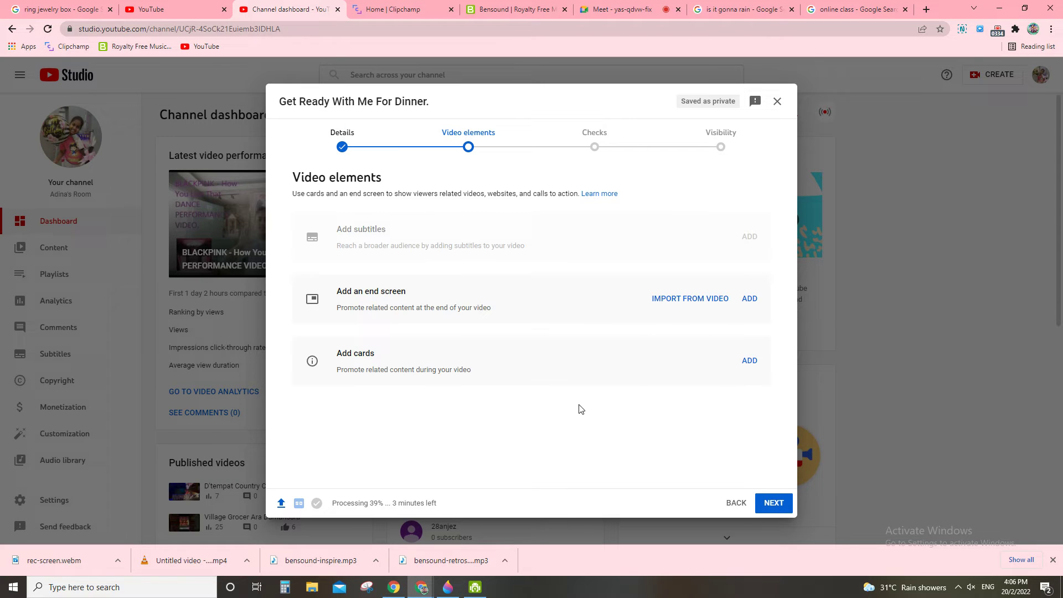
- Advance to the Checks step, then go back twice to the Details step
left_click(774, 501)
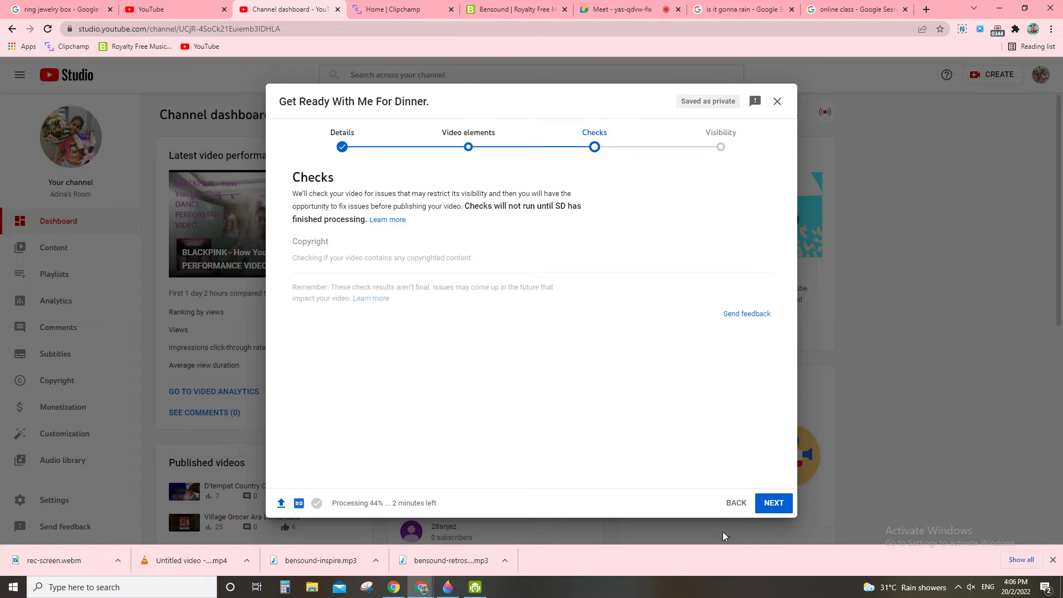
left_click(736, 503)
left_click(737, 504)
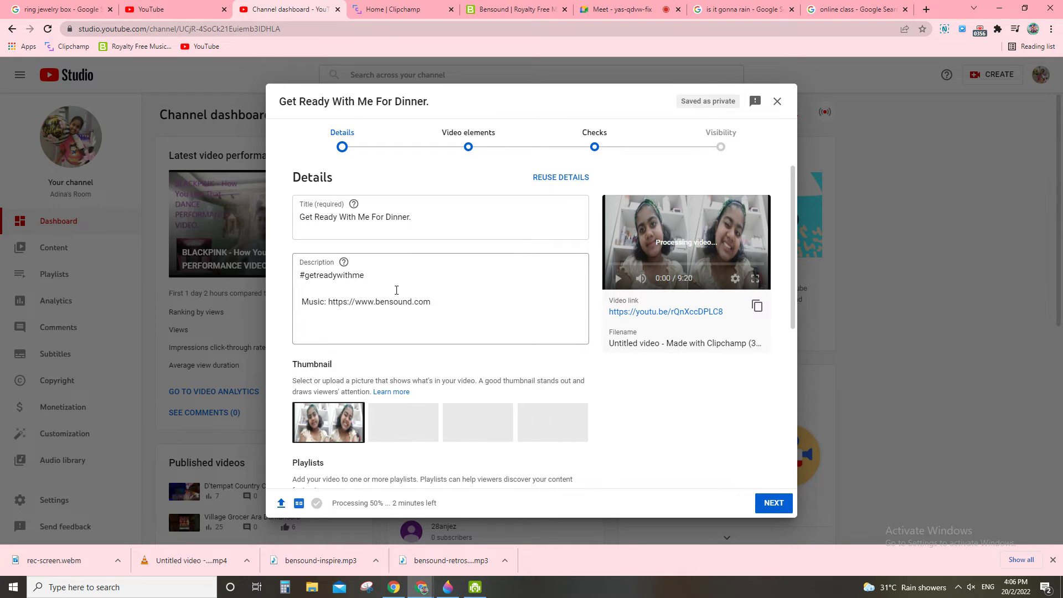
- Scroll through Details to verify the title, description, thumbnail and not-made-for-kids setting
scroll(458, 278, "down", 5)
scroll(459, 278, "up", 5)
left_click(411, 217)
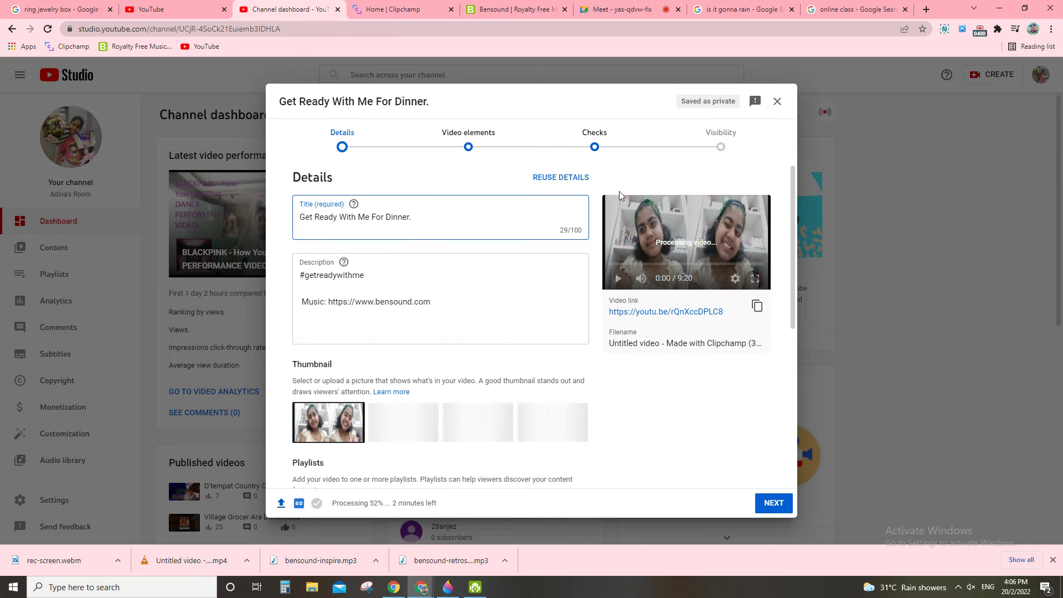
left_click(394, 9)
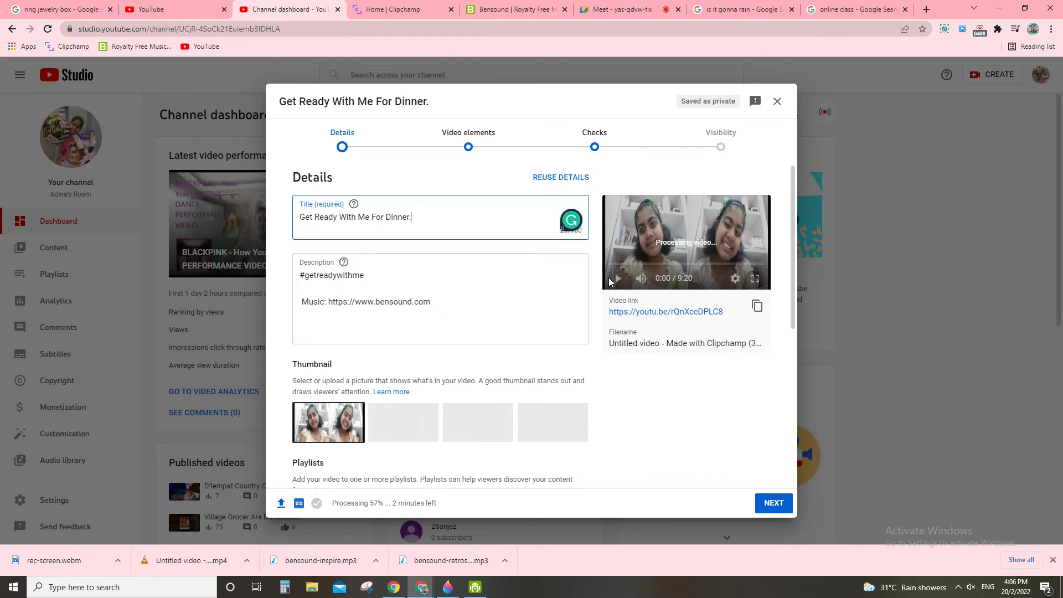
scroll(500, 438, "down", 5)
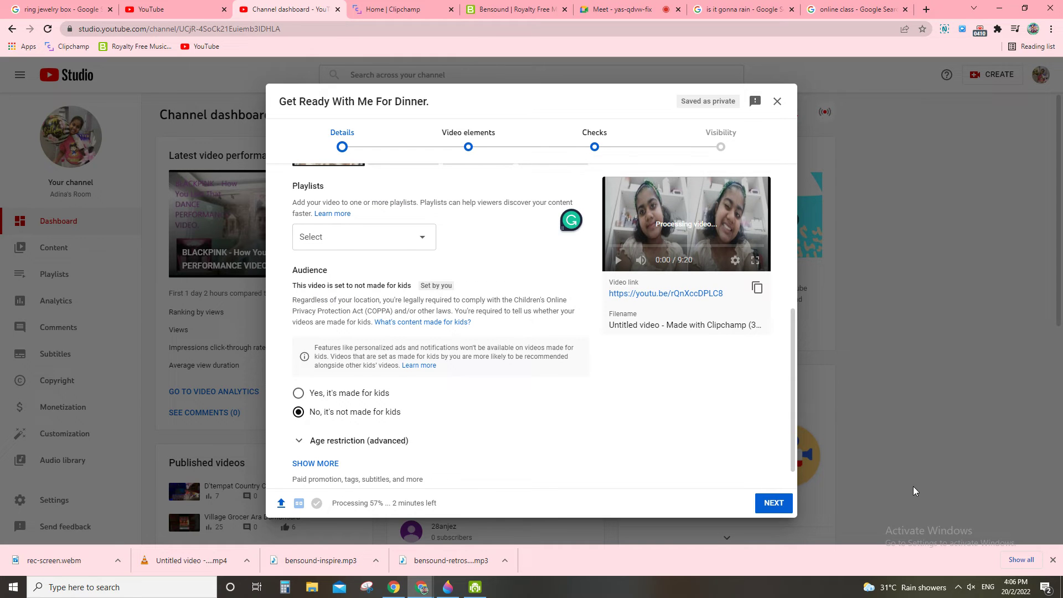
scroll(355, 300, "down", 1)
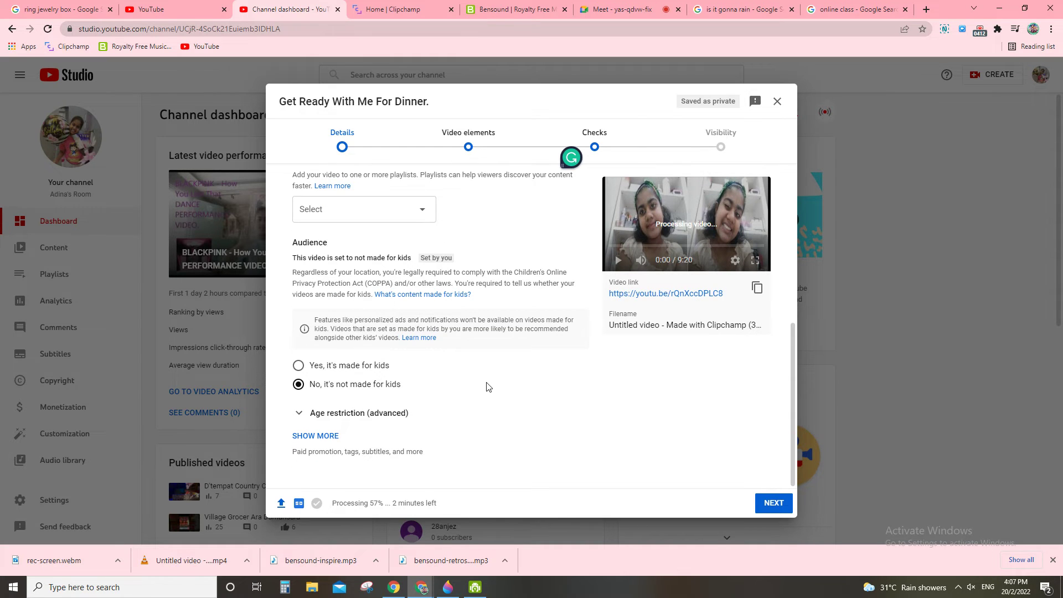
scroll(488, 386, "up", 6)
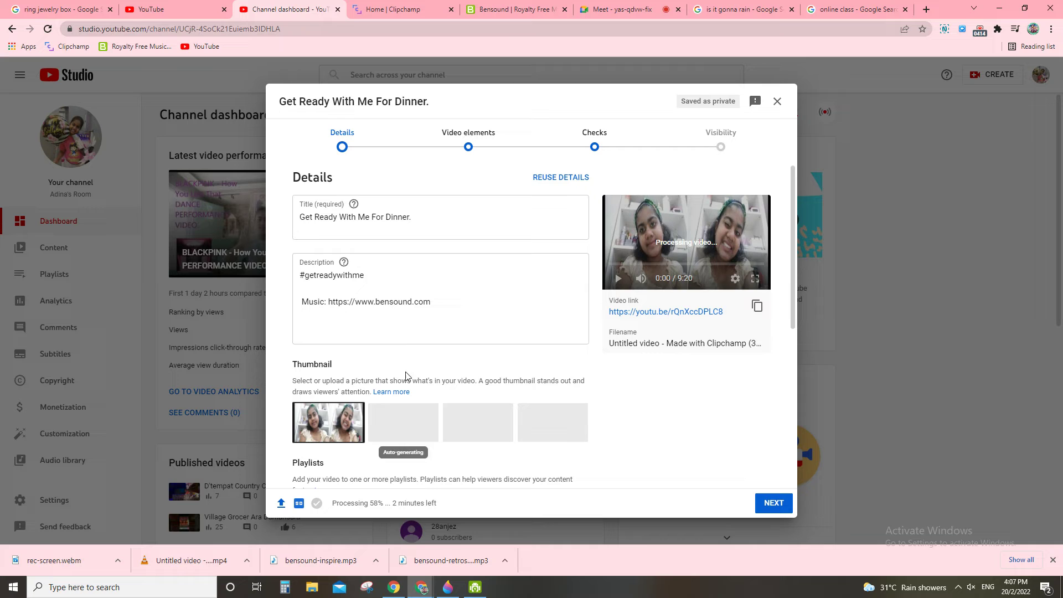
scroll(412, 324, "down", 5)
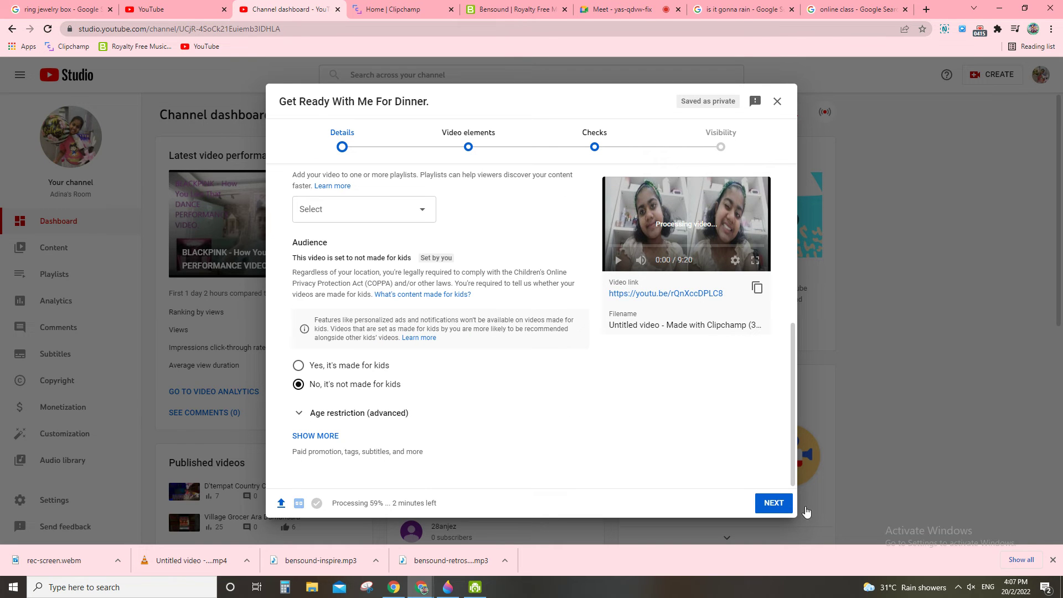
- Advance past Video elements and Checks, set visibility to Public, and publish the video
left_click(766, 500)
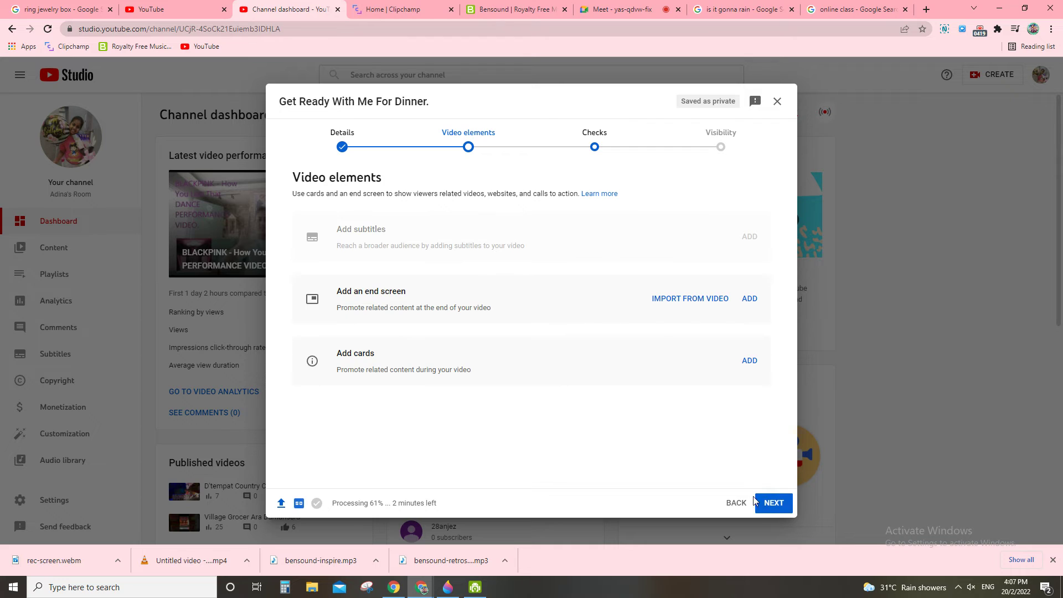
left_click(773, 504)
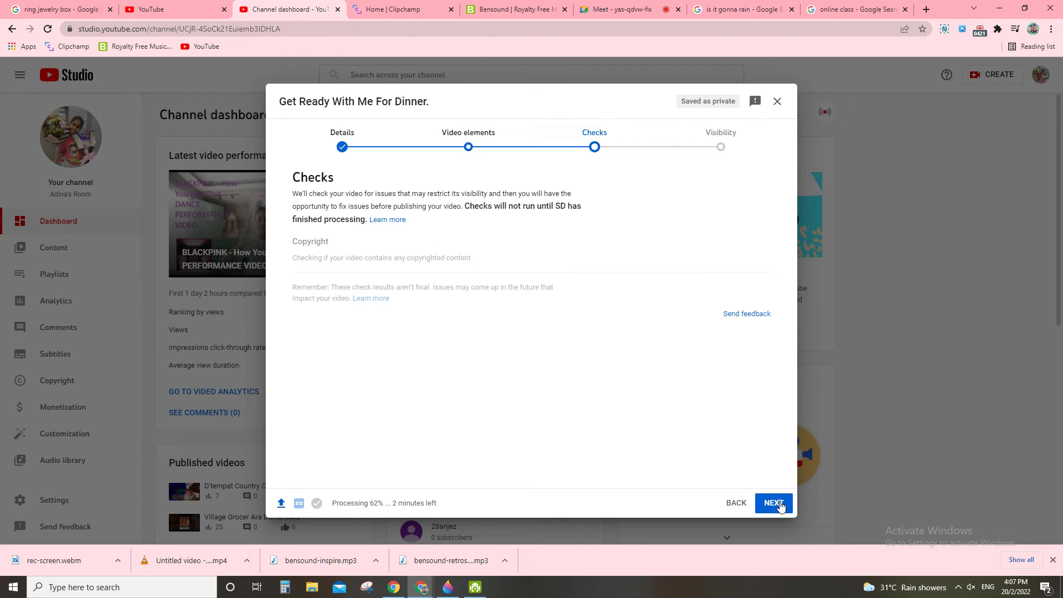
left_click(778, 505)
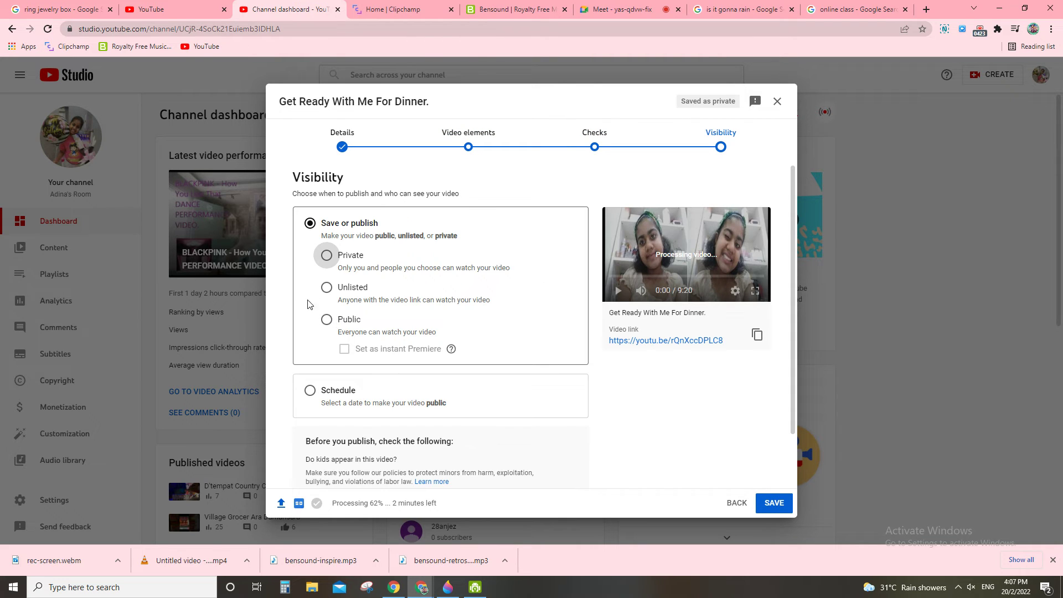
left_click(328, 319)
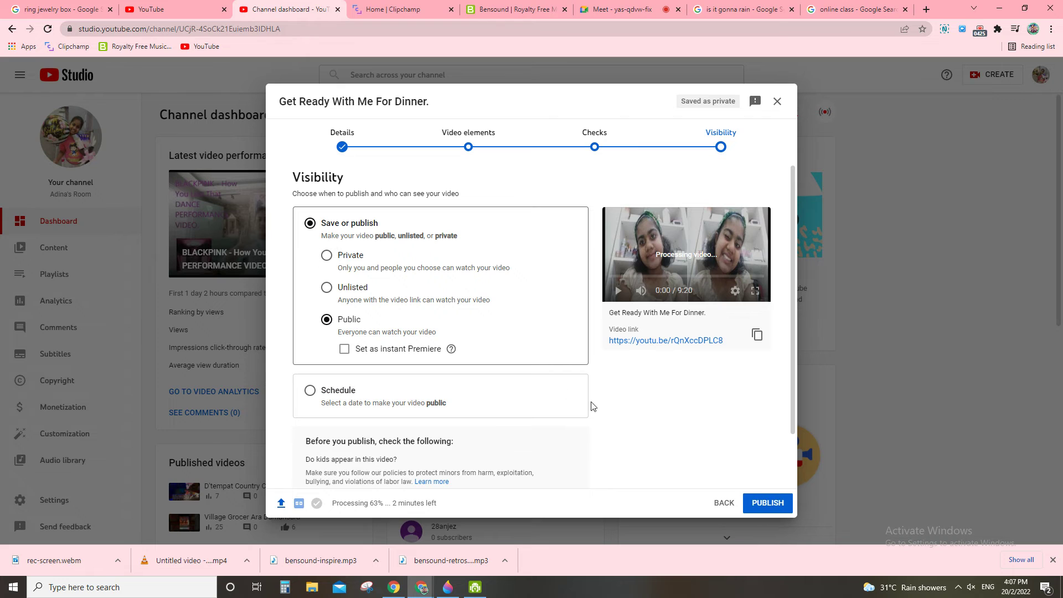
left_click(773, 504)
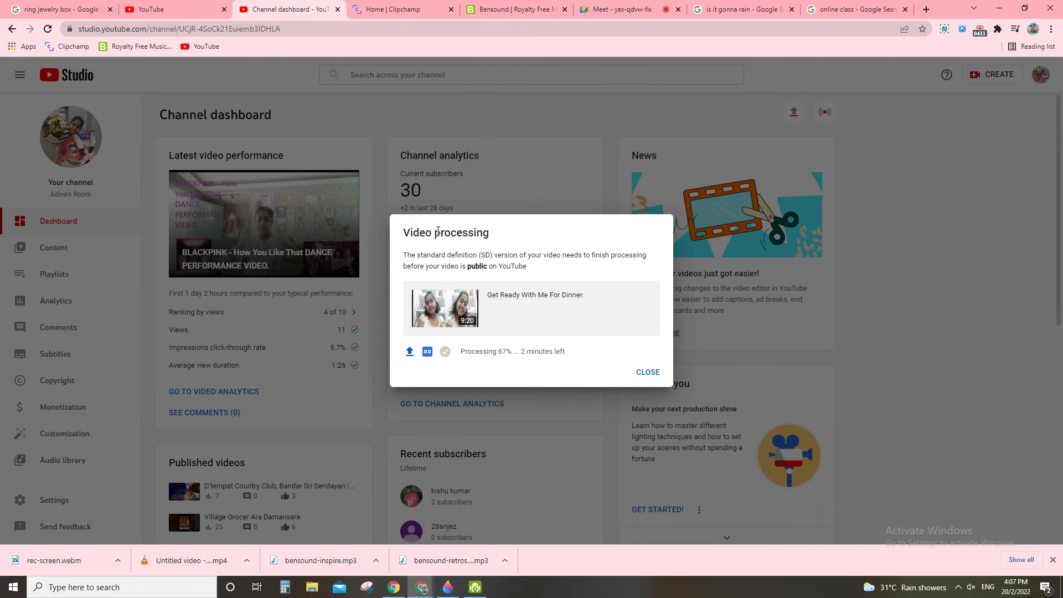
- Close the Video processing notice and the Upload videos dialog without uploading, then scroll the dashboard
left_click(650, 372)
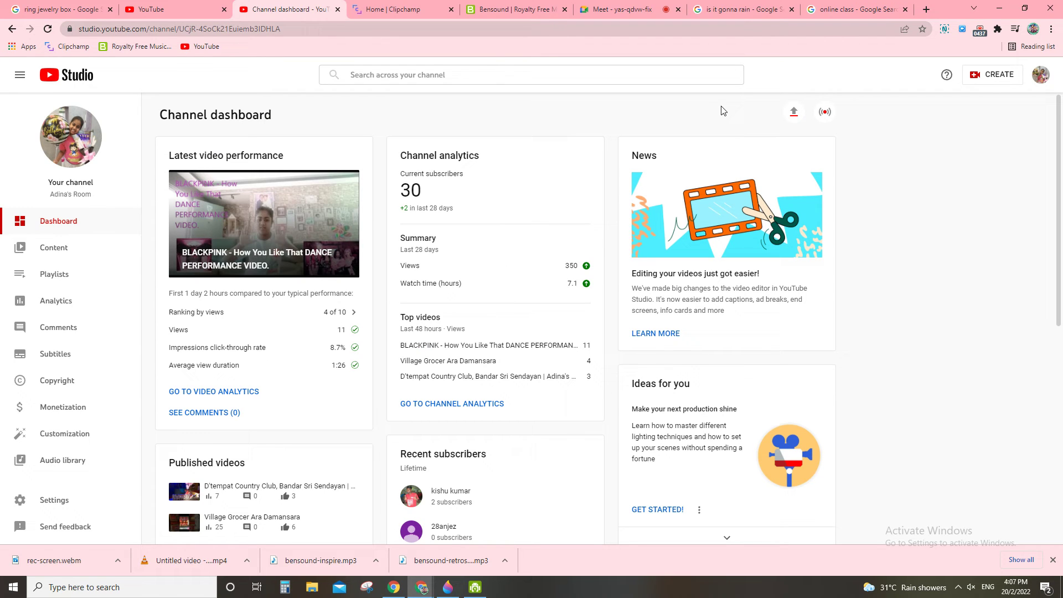
left_click(787, 114)
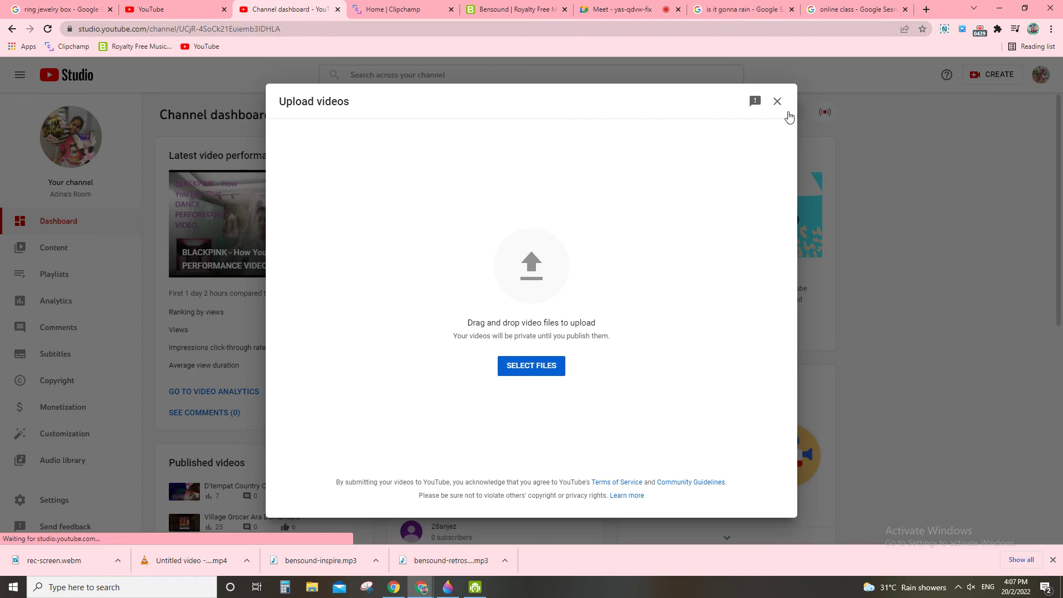
left_click(777, 100)
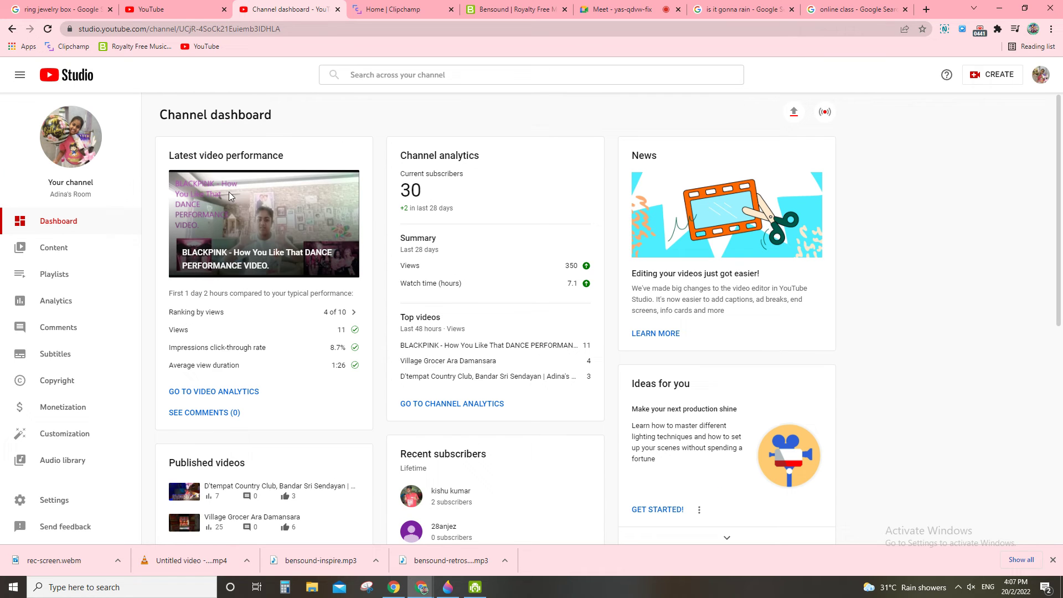
scroll(187, 218, "down", 7)
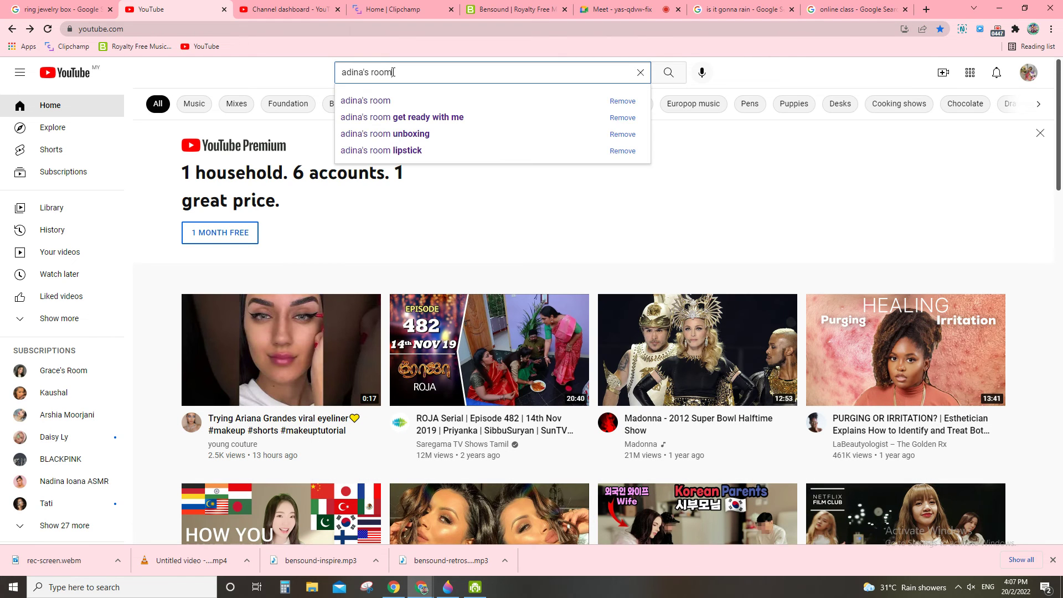
- Search YouTube for the channel name and open the channel from the results
key("Return")
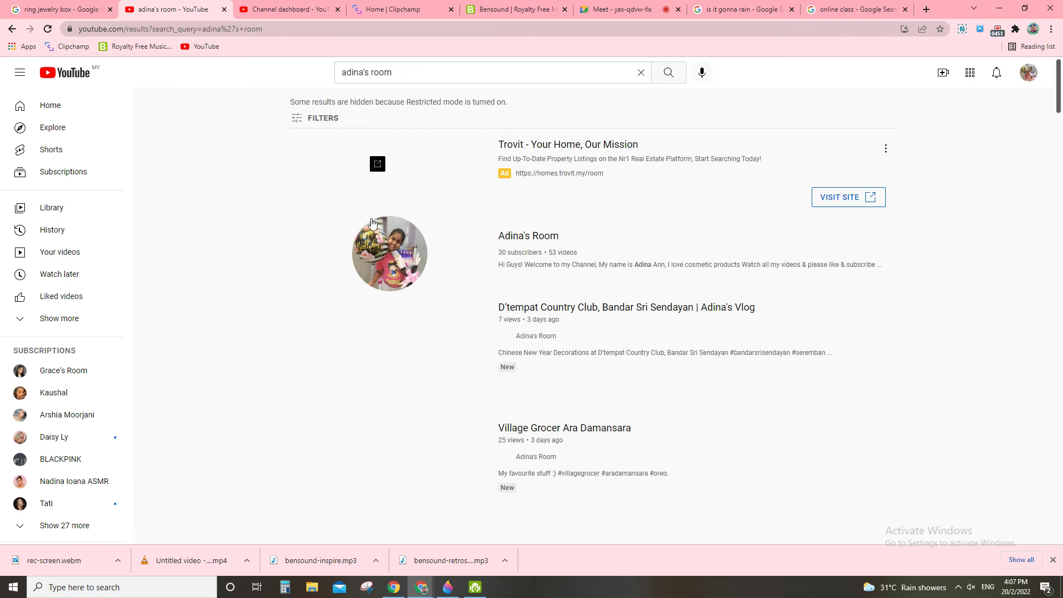
left_click(355, 234)
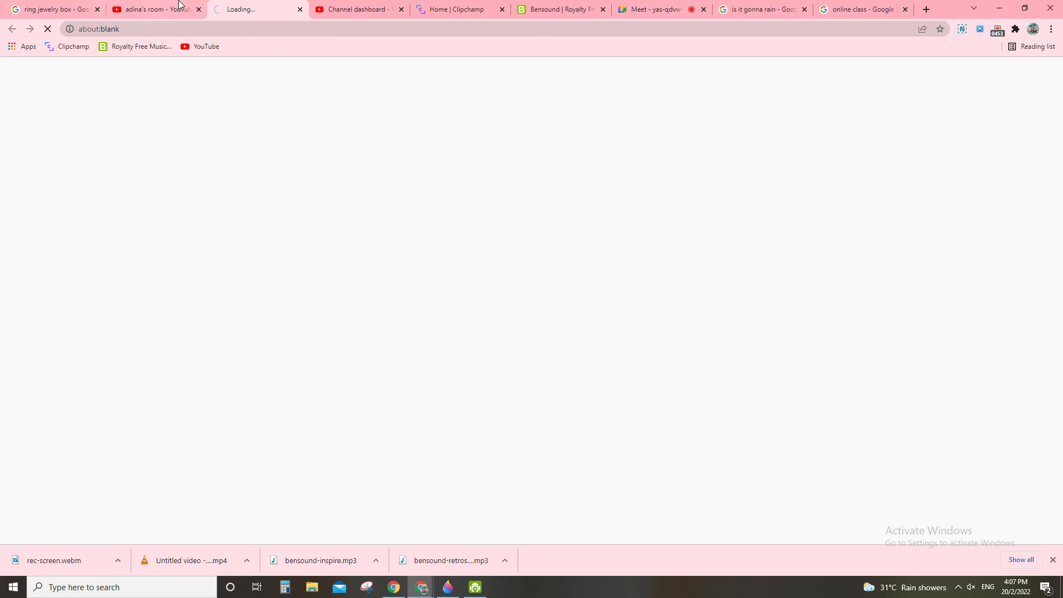
left_click(300, 10)
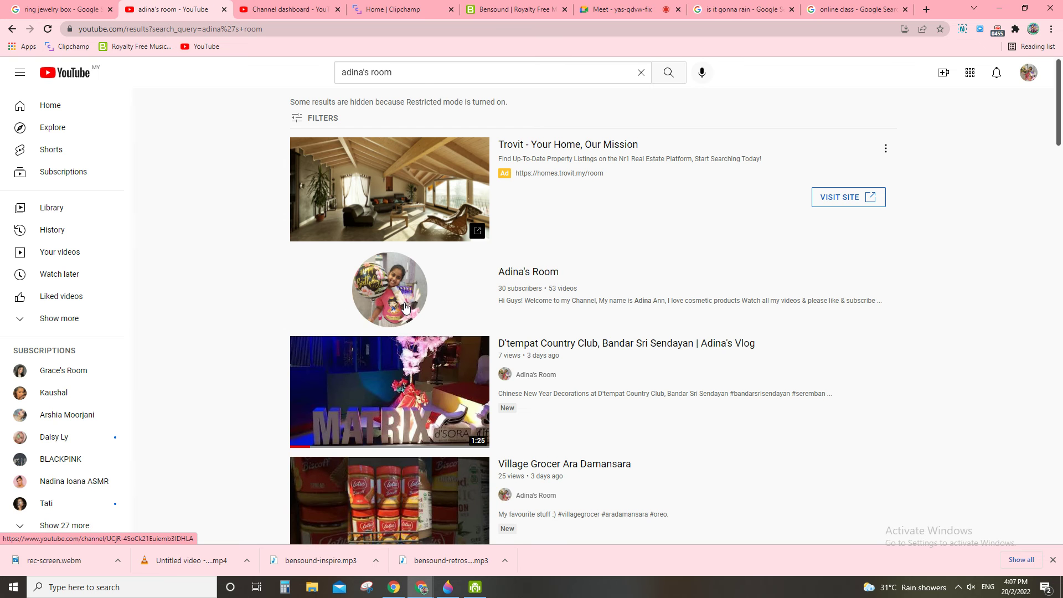
left_click(405, 308)
- Show the channel's Videos tab, with 'Get Ready With Me For Dinner.' listed first
scroll(332, 343, "down", 3)
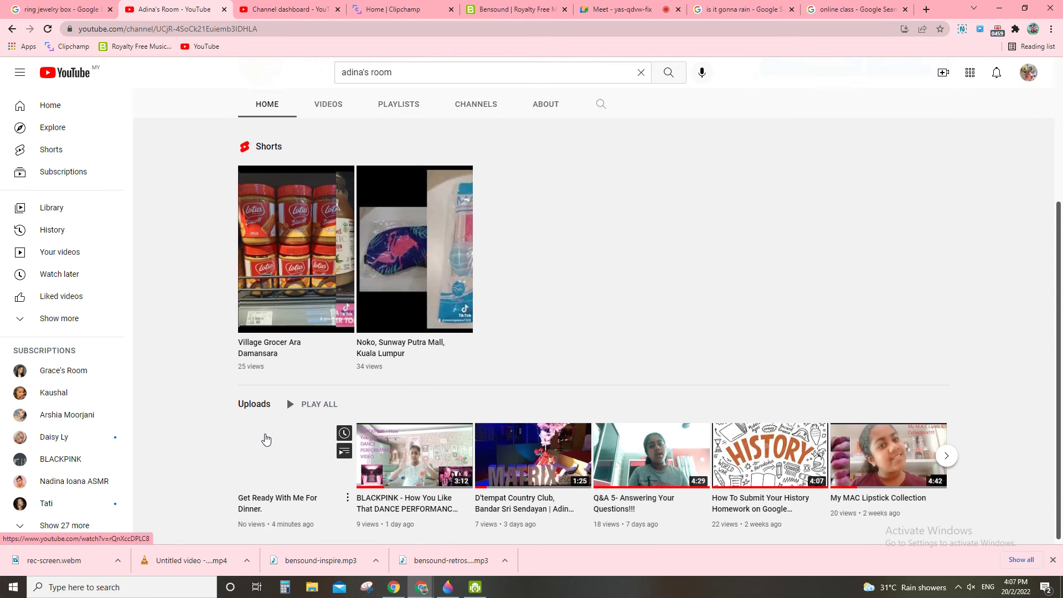
scroll(275, 408, "up", 3)
scroll(275, 409, "up", 2)
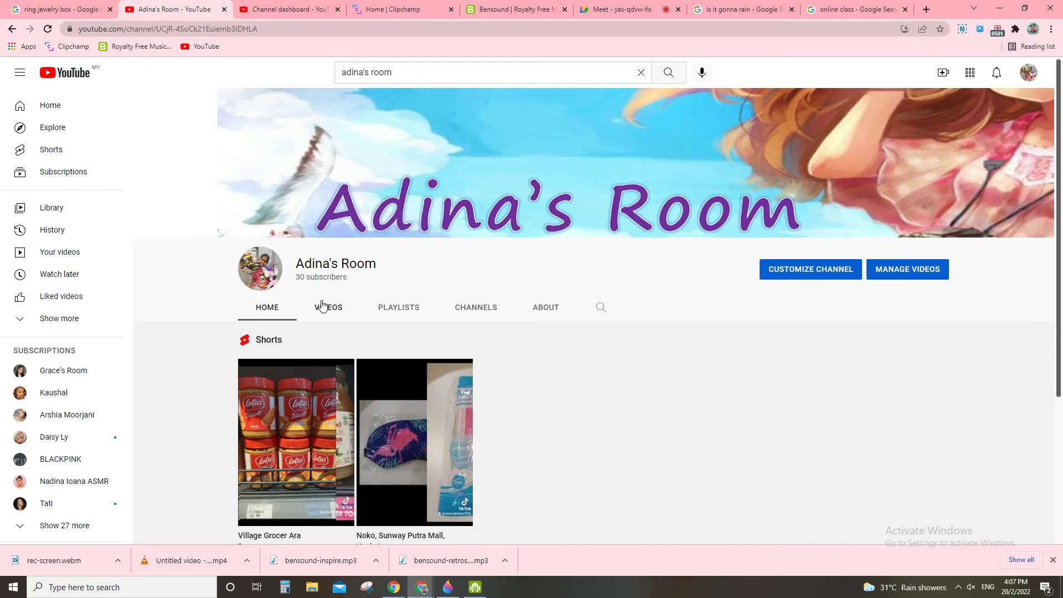
left_click(322, 306)
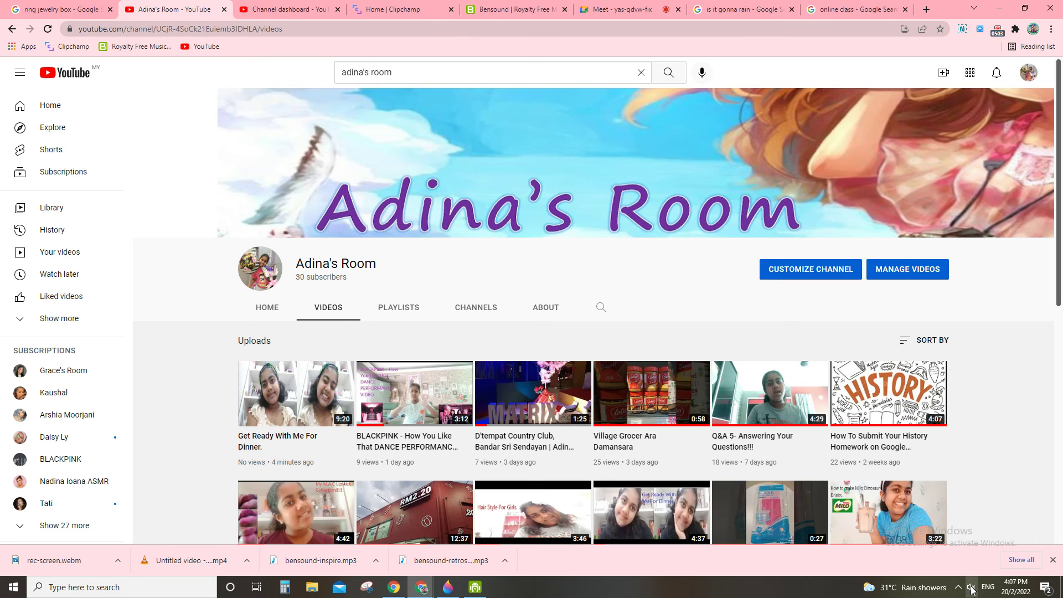
left_click(972, 588)
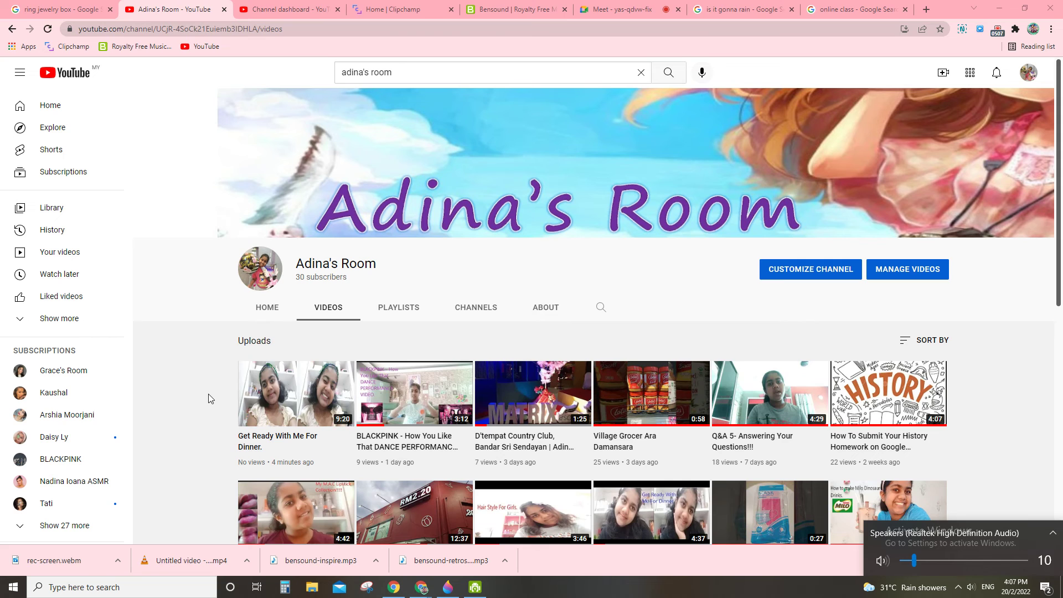
- Raise the speaker volume and play the 'Get Ready With Me For Dinner.' upload
mouse_move(299, 411)
key("XF86AudioRaiseVolume")
key("XF86AudioRaiseVolume")
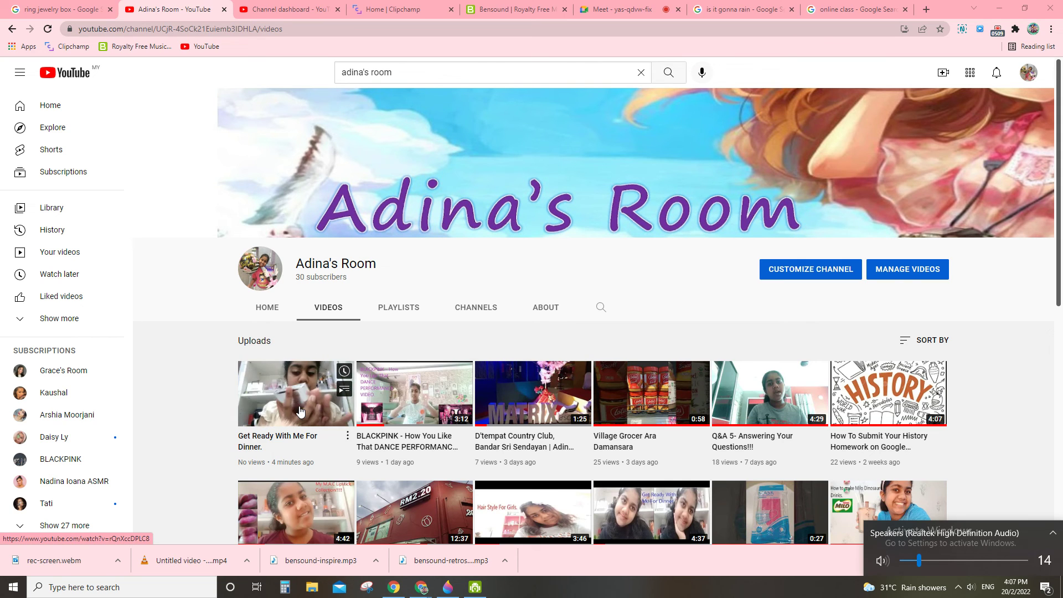
left_click(279, 413)
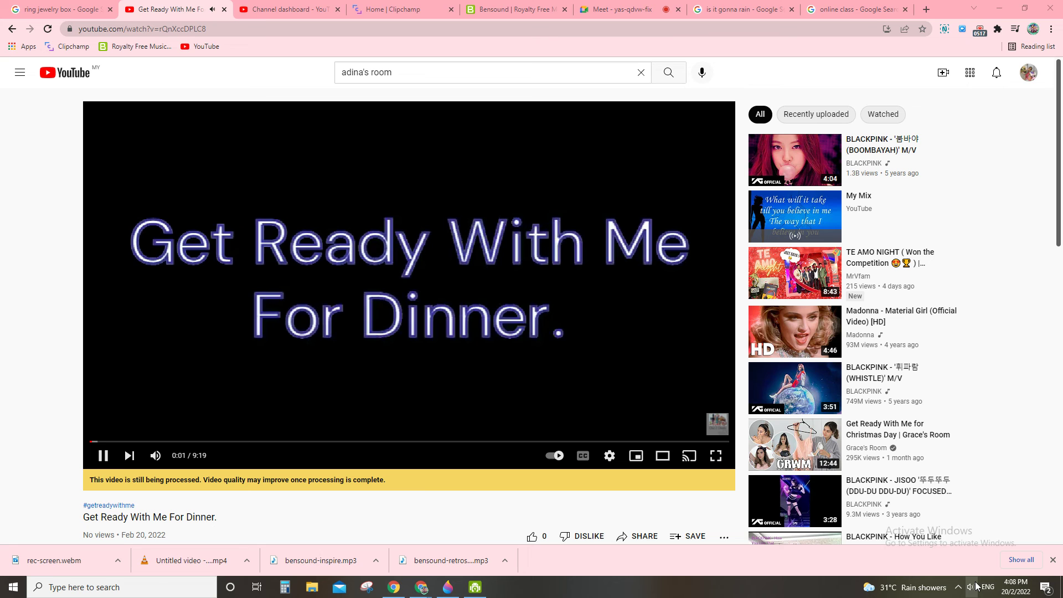
- Fine-tune the system volume during playback, then return to the channel's Videos page
left_click(970, 586)
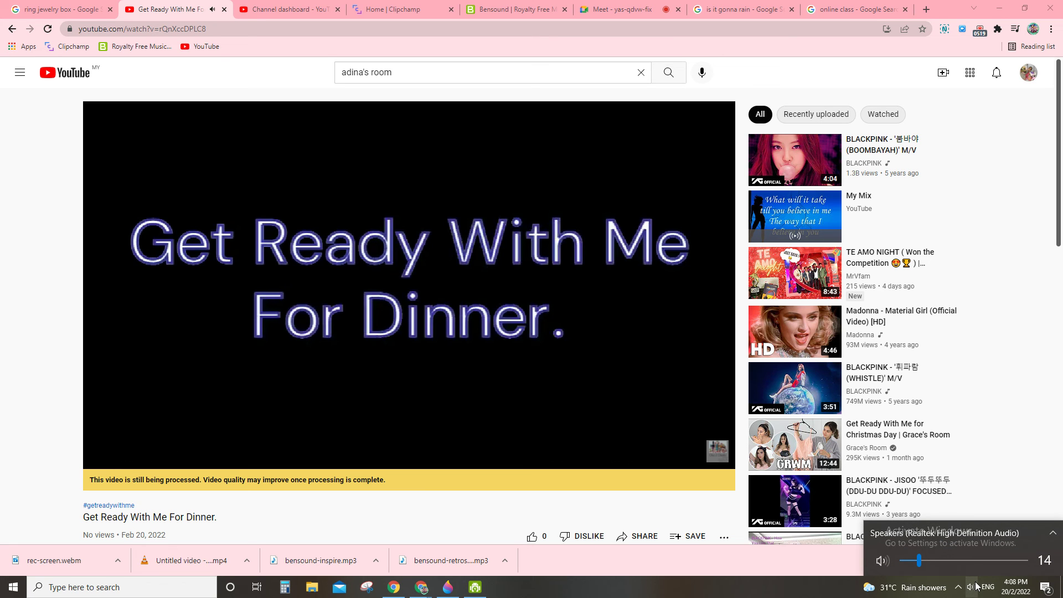
scroll(977, 586, "down", 1)
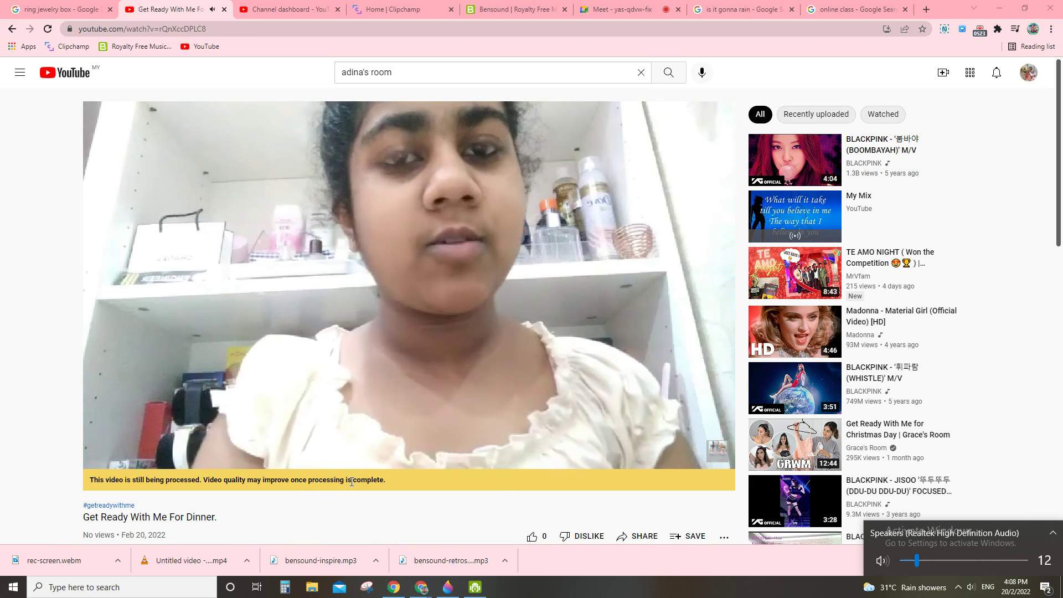
key("Page_Down")
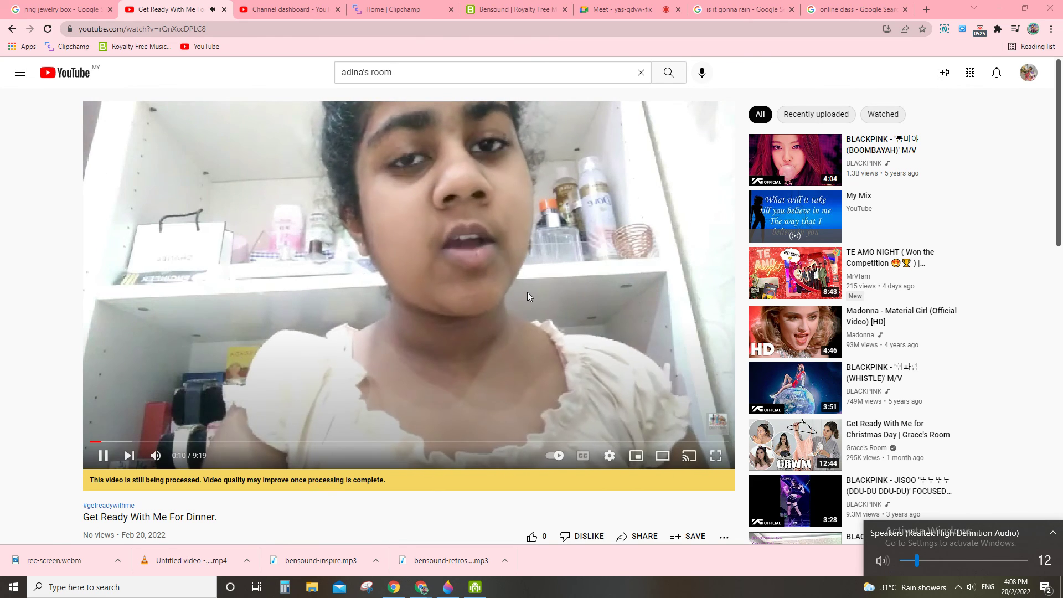
key("XF86AudioRaiseVolume")
key("XF86AudioRaiseVolume")
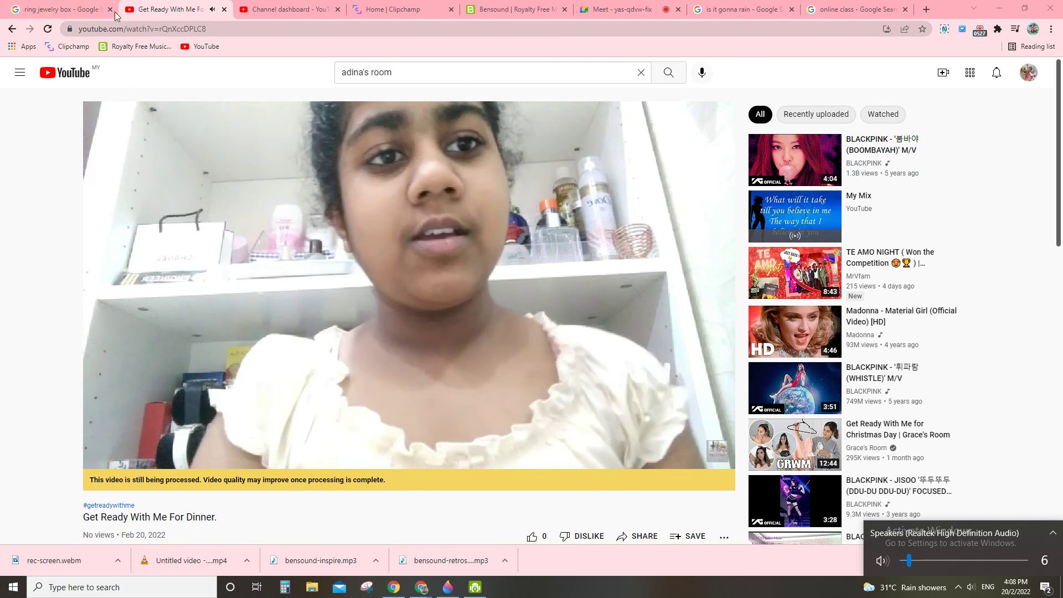
left_click(11, 29)
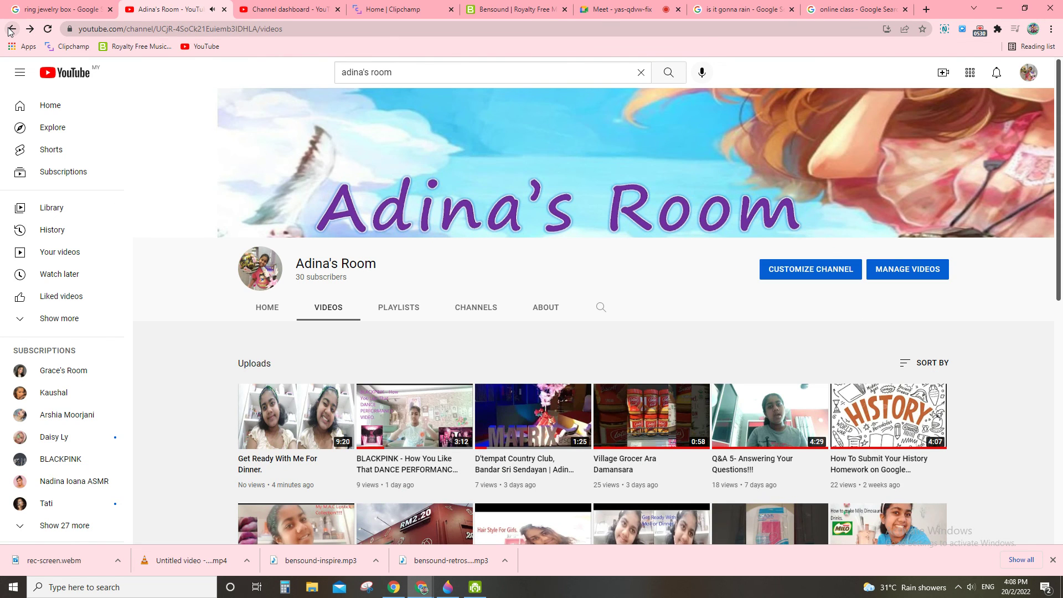
- Go back through the channel page and search results to the YouTube home page
left_click(11, 29)
left_click(11, 29)
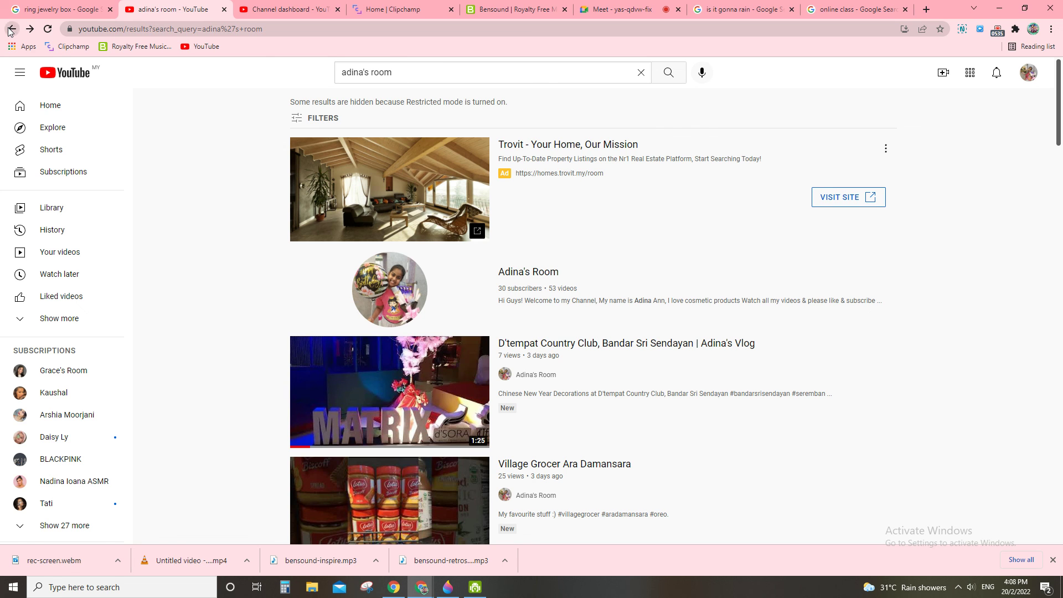
left_click(11, 28)
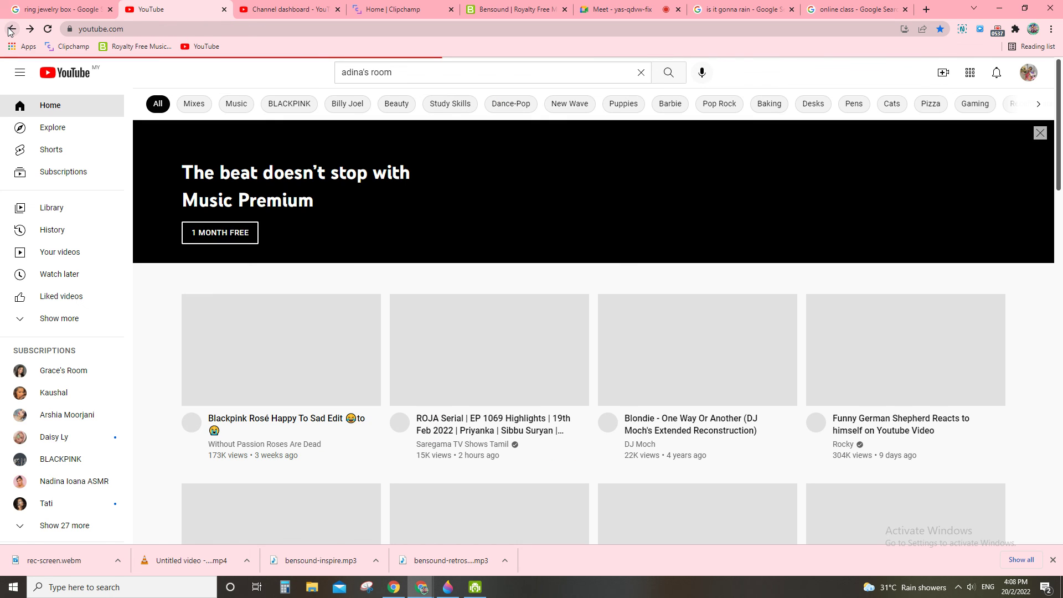